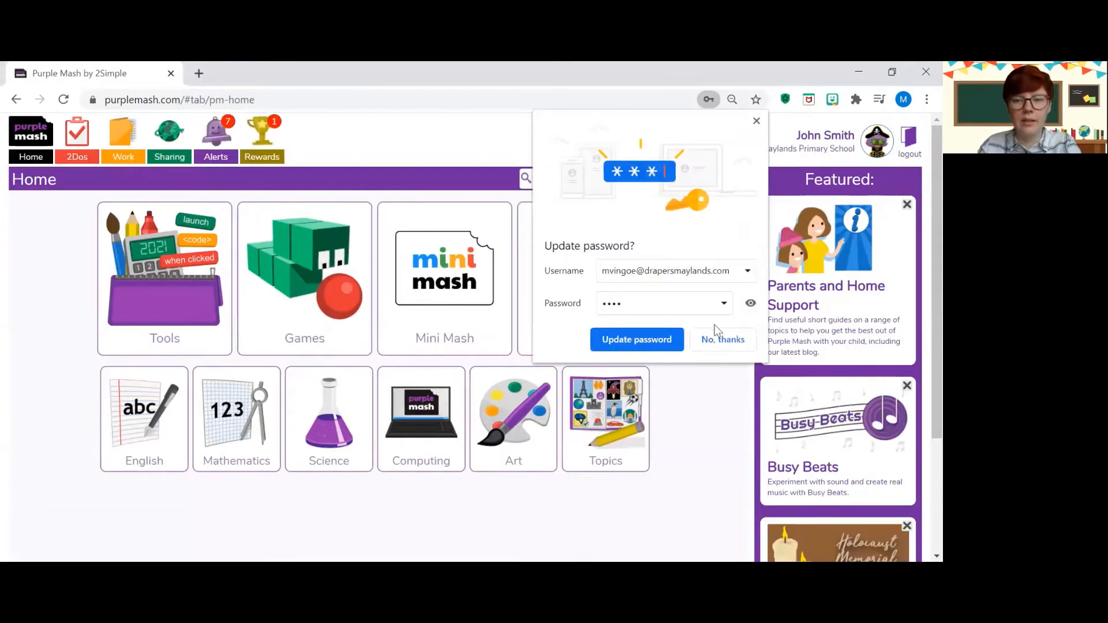
Decline the browser's password update, then reveal the unopened reward and close it after viewing.
{"action": "left_click", "coordinate": [715, 344]}
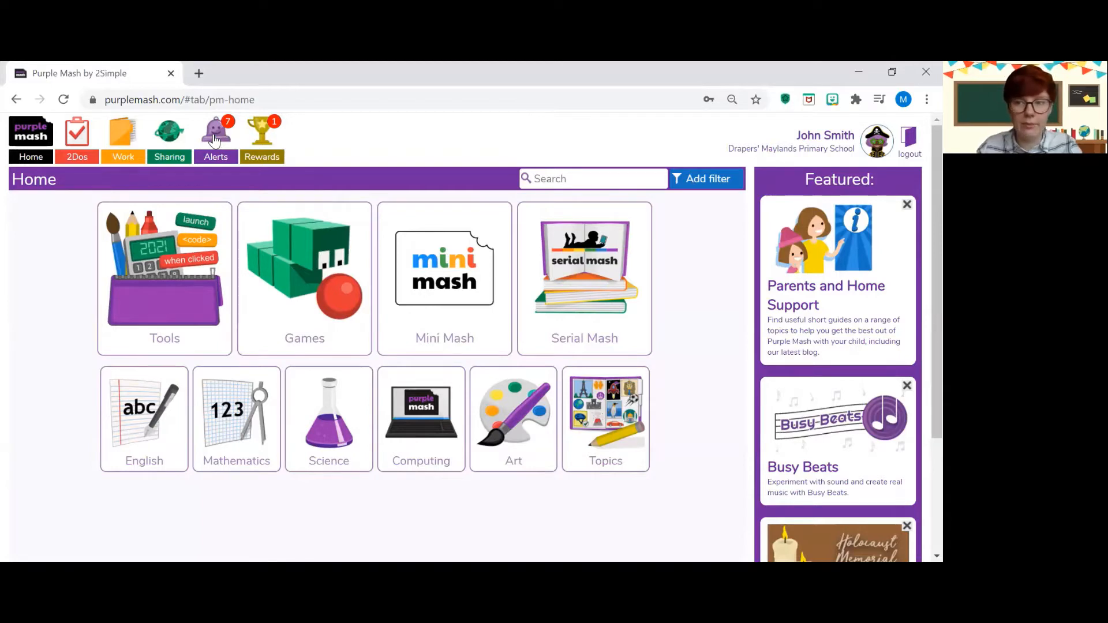
{"action": "left_click", "coordinate": [270, 140]}
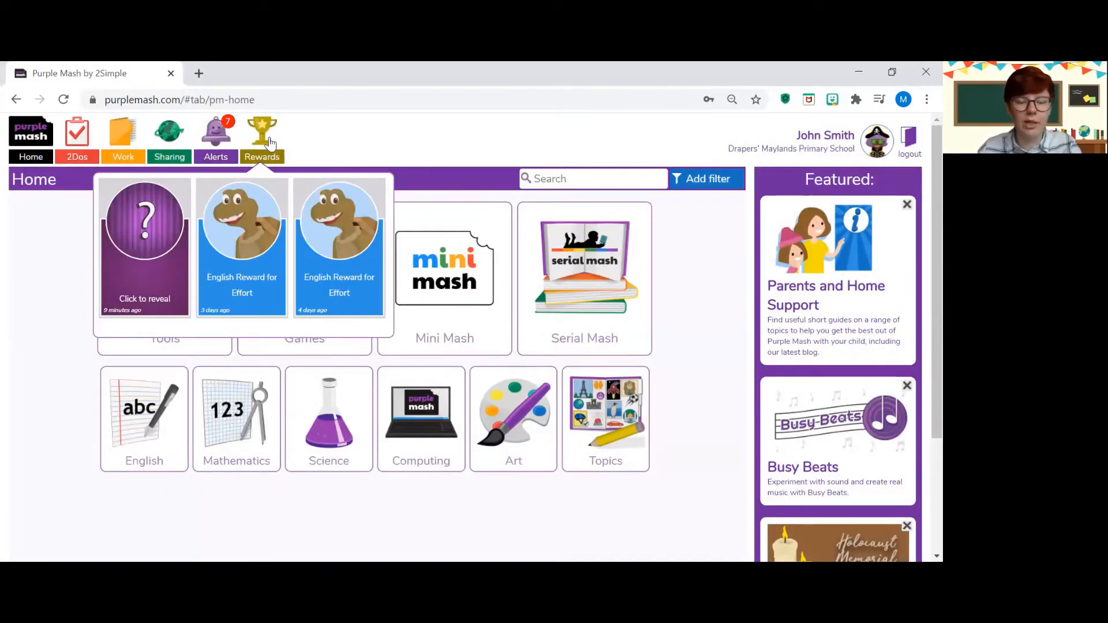
{"action": "left_click", "coordinate": [157, 240]}
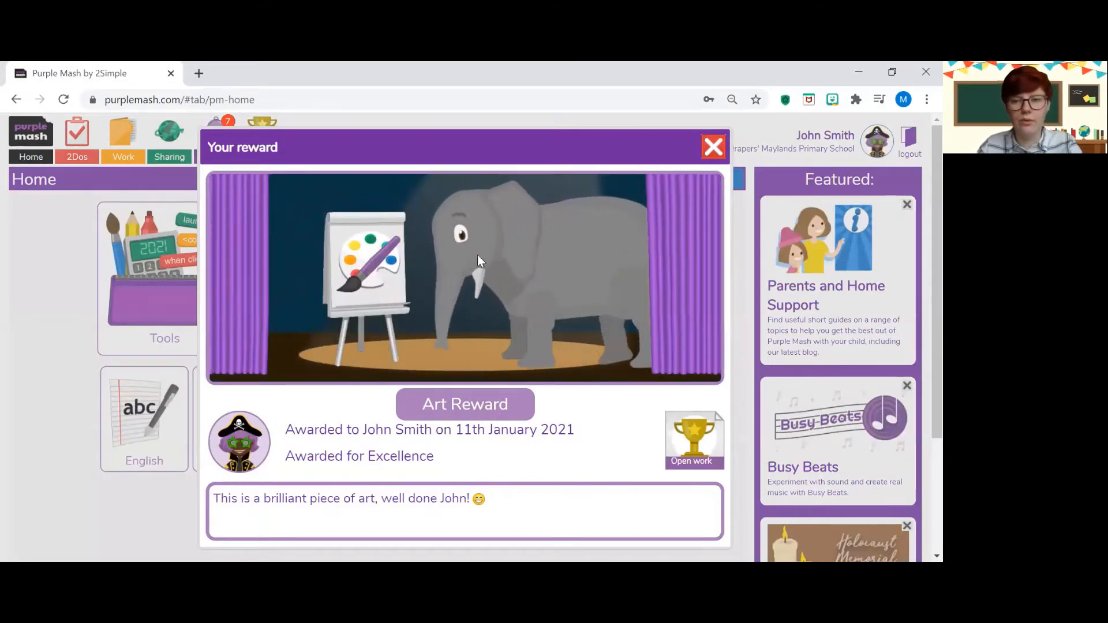
{"action": "left_click", "coordinate": [713, 149]}
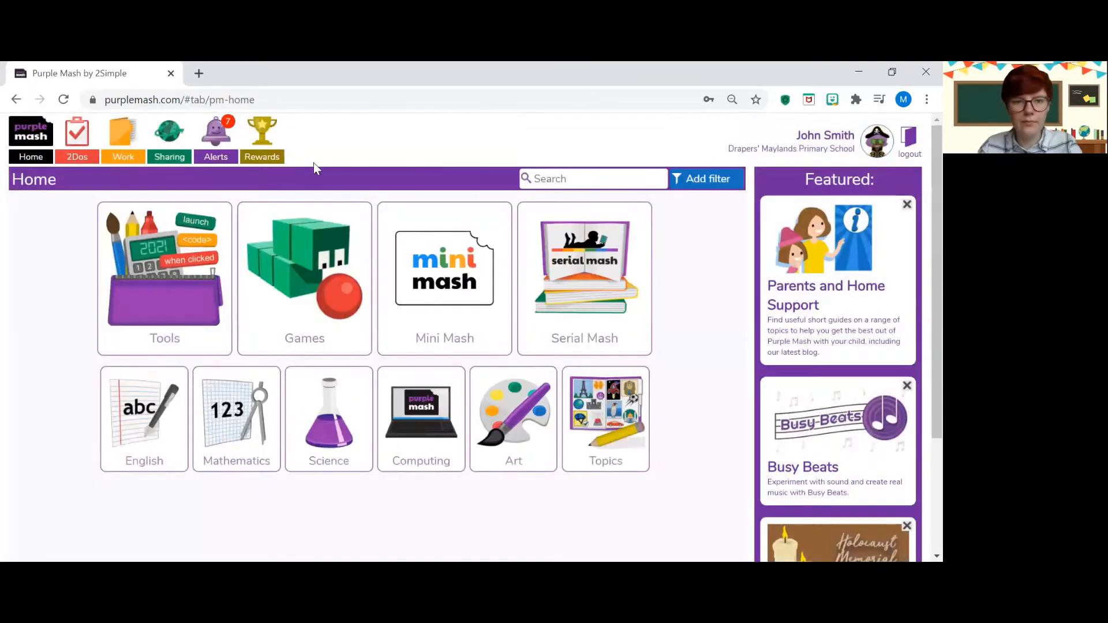
Open the work from the new comment alert for 2Do The Fish, exit without saving, and return to the home page.
{"action": "left_click", "coordinate": [212, 141]}
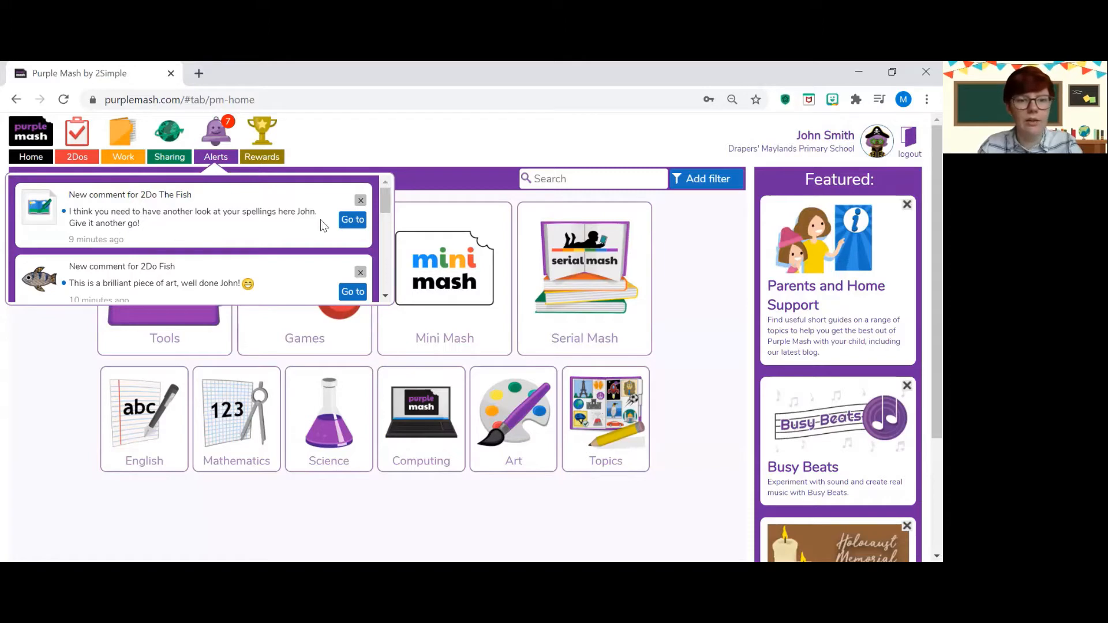
{"action": "left_click", "coordinate": [353, 220]}
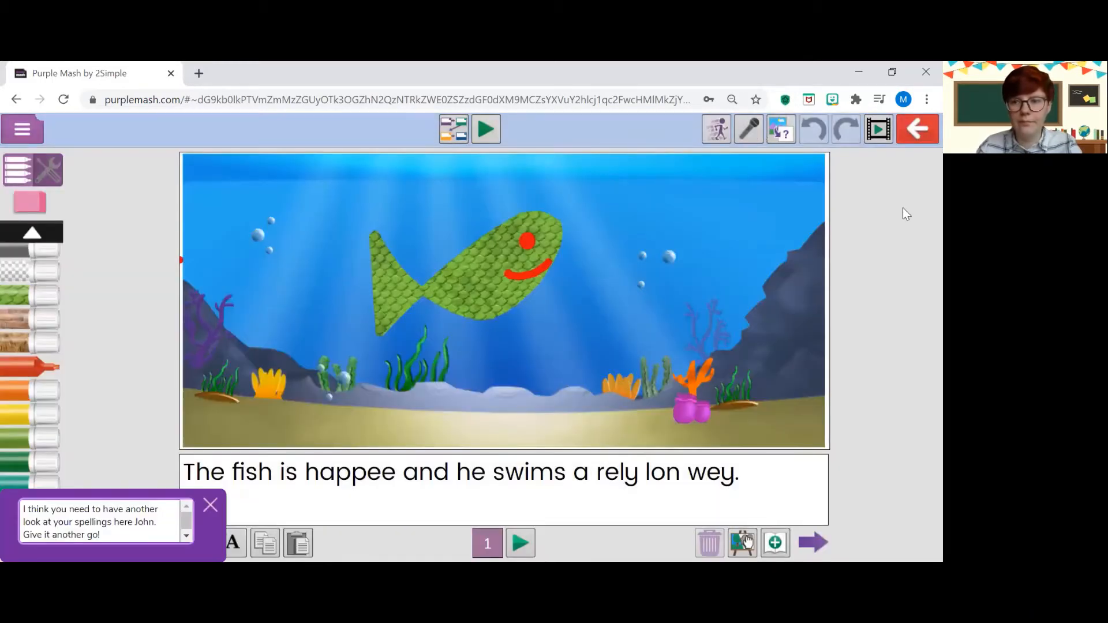
{"action": "left_click", "coordinate": [918, 128]}
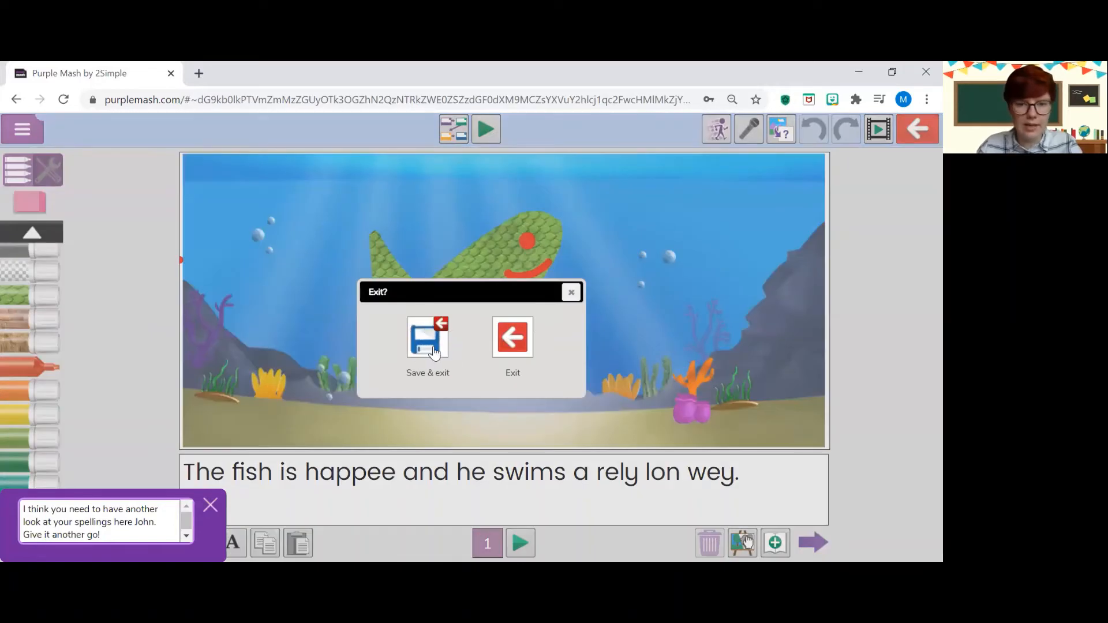
{"action": "left_click", "coordinate": [508, 344]}
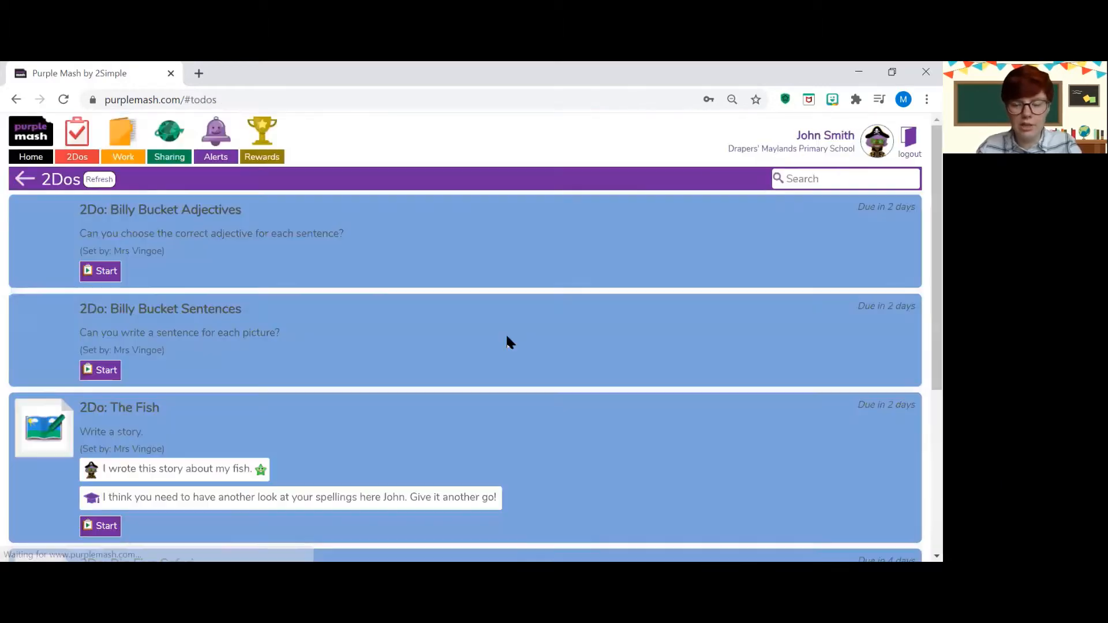
{"action": "left_click", "coordinate": [27, 153]}
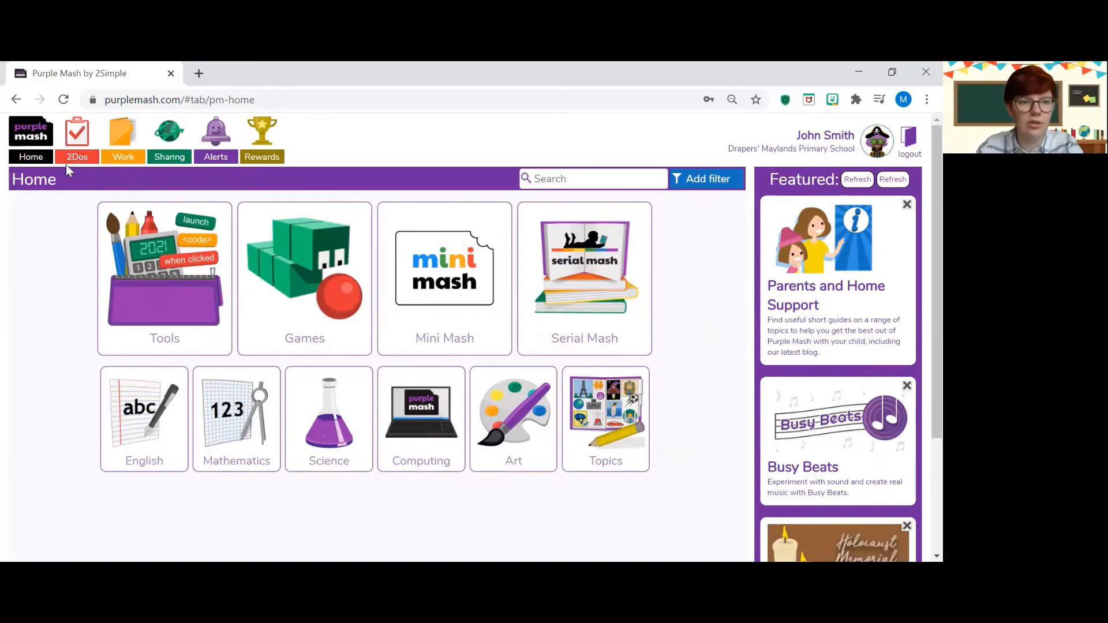
Open the 2Dos list and look through the set and completed tasks with their comments.
{"action": "left_click", "coordinate": [79, 138]}
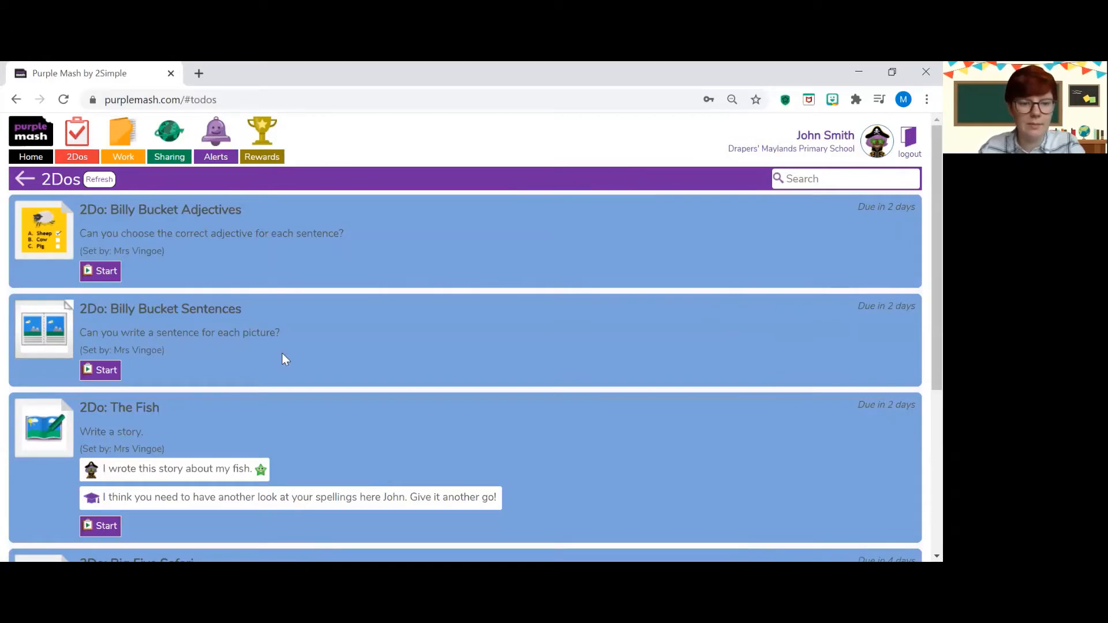
{"action": "scroll", "coordinate": [325, 324], "scroll_direction": "down", "scroll_amount": 4}
{"action": "scroll", "coordinate": [301, 352], "scroll_direction": "down", "scroll_amount": 1}
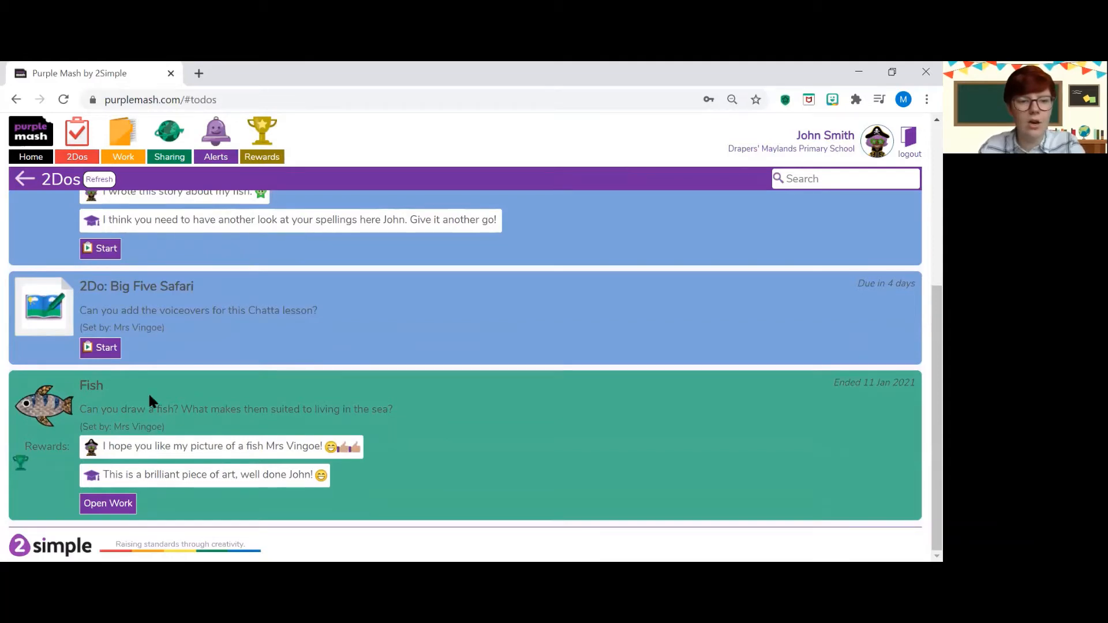
{"action": "scroll", "coordinate": [199, 454], "scroll_direction": "up", "scroll_amount": 3}
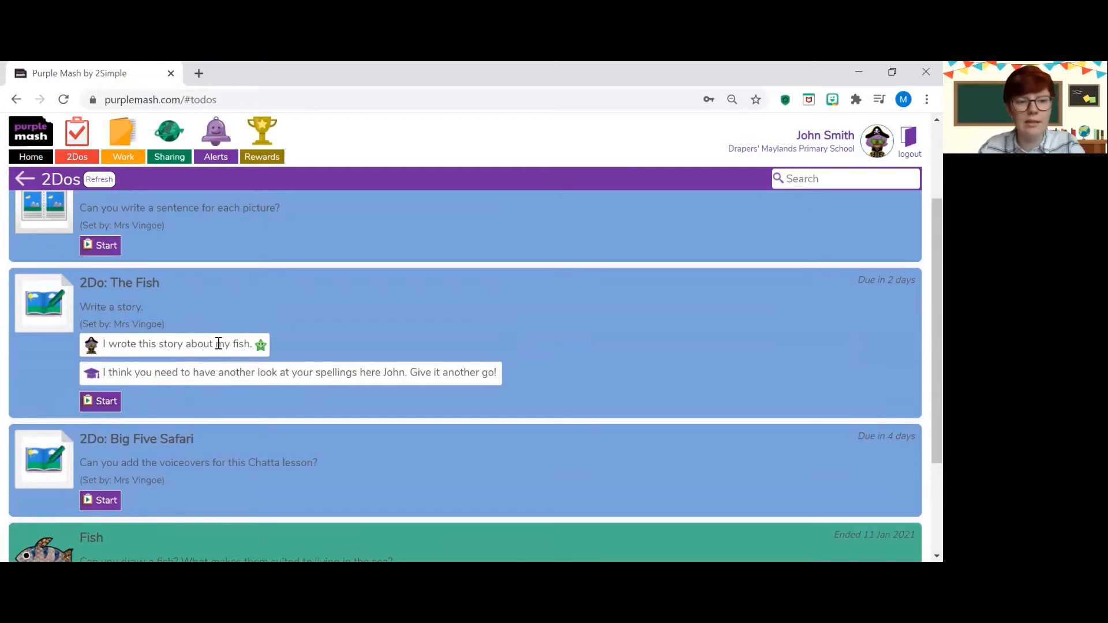
{"action": "scroll", "coordinate": [219, 344], "scroll_direction": "up", "scroll_amount": 2}
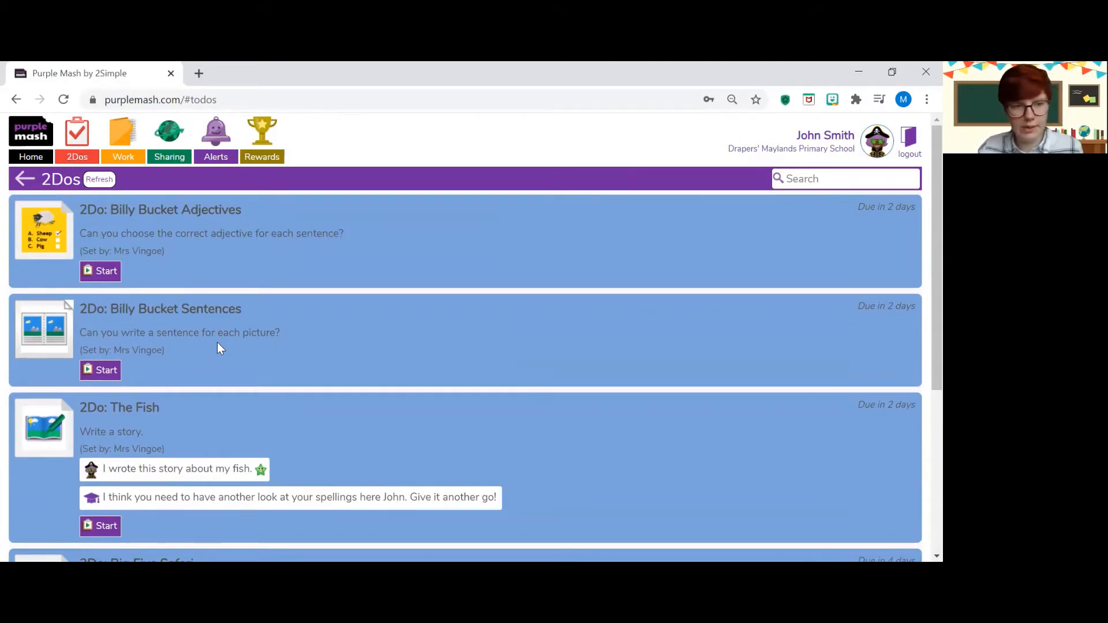
Start the Billy Bucket Adjectives quiz, answer the shark question with "big", and advance to the next question.
{"action": "left_click", "coordinate": [93, 276]}
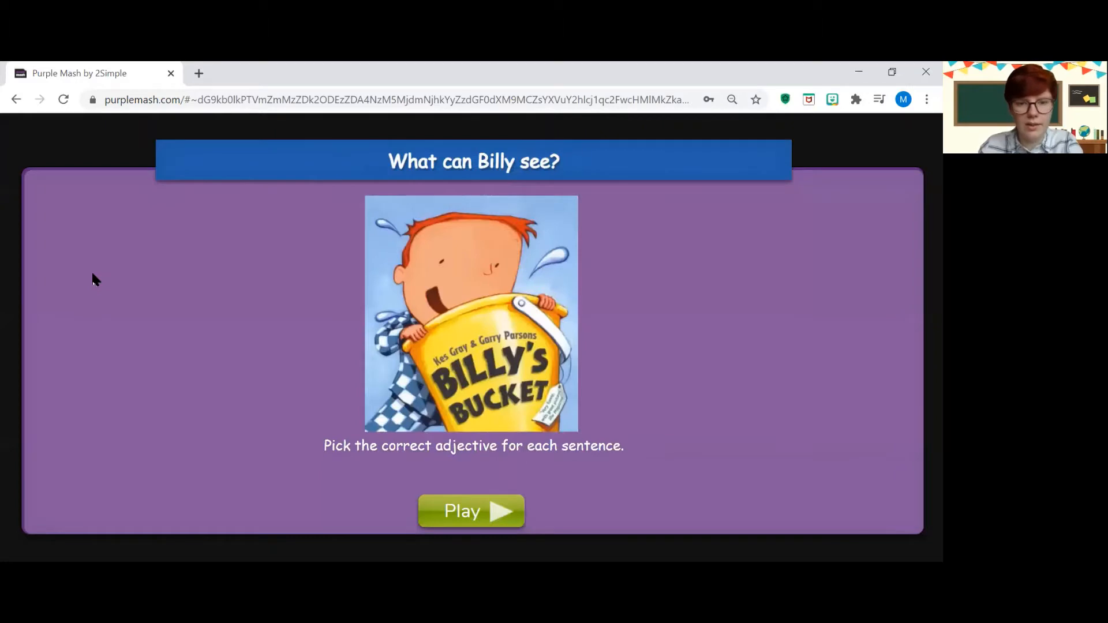
{"action": "left_click", "coordinate": [468, 515]}
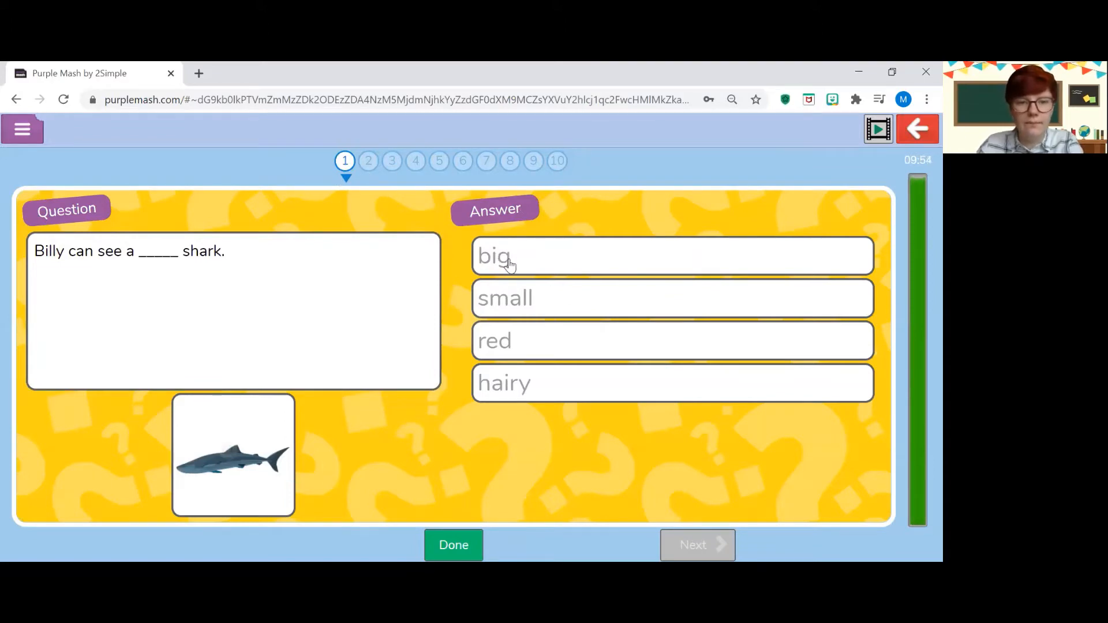
{"action": "left_click", "coordinate": [504, 259]}
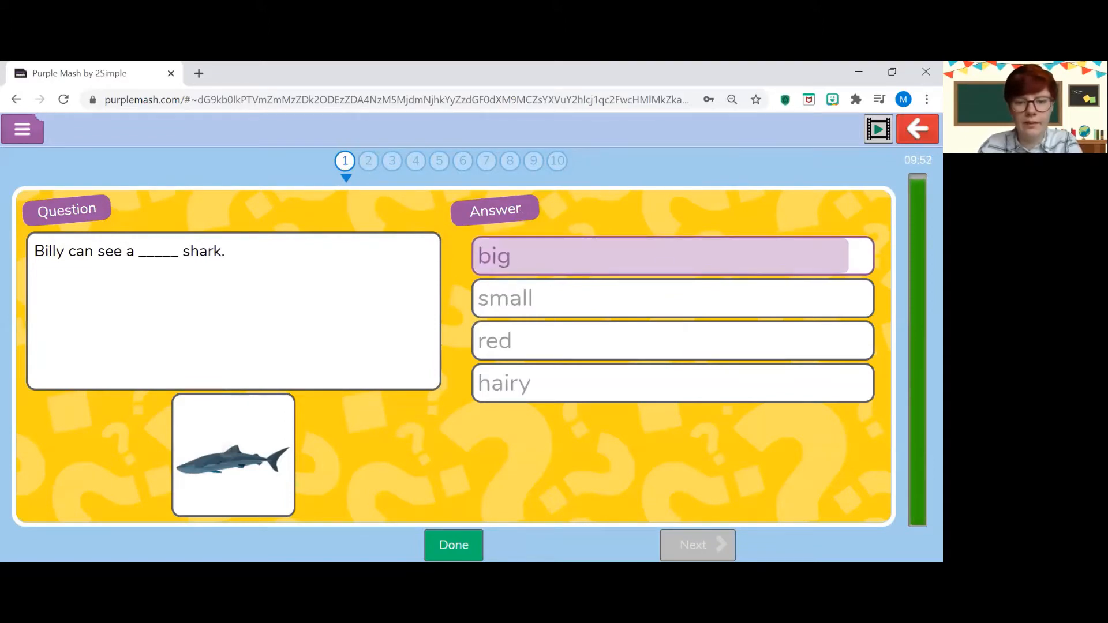
{"action": "left_click", "coordinate": [454, 545]}
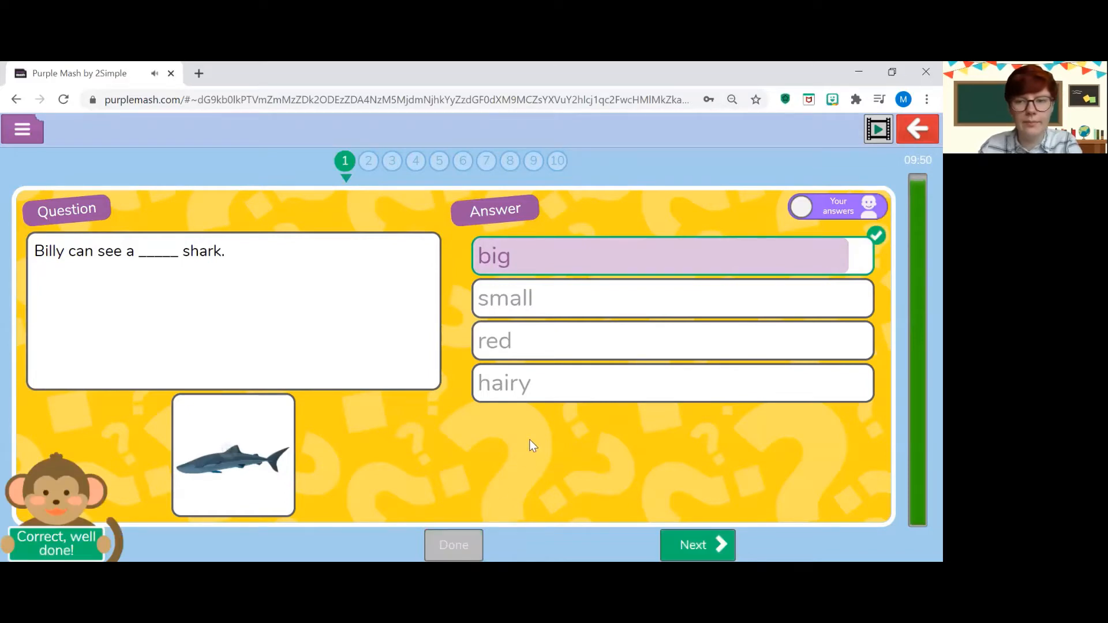
{"action": "left_click", "coordinate": [698, 545]}
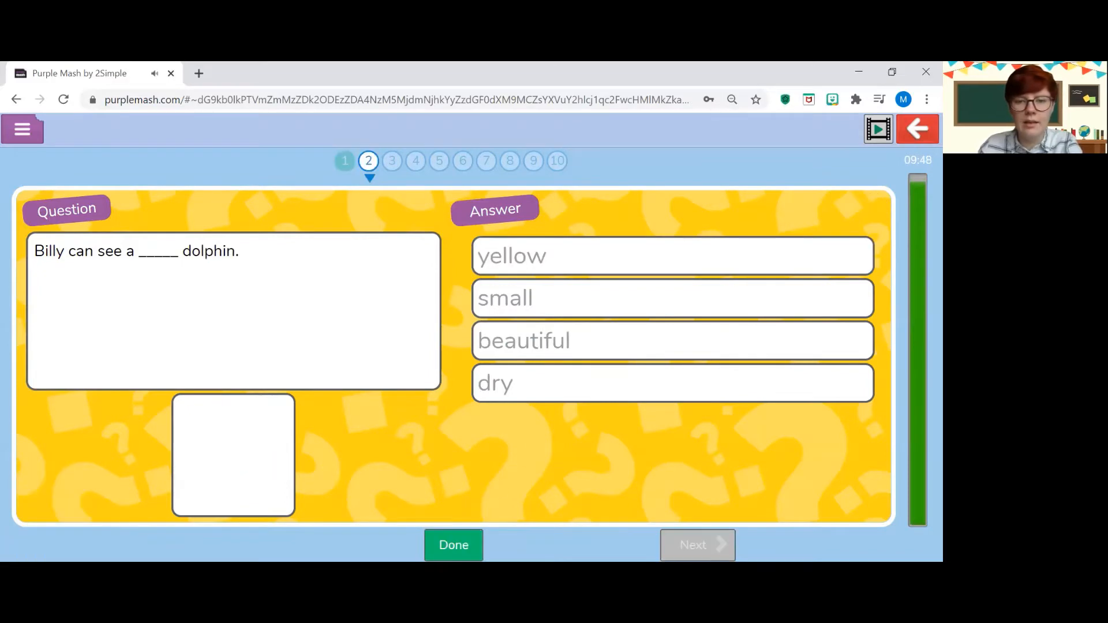
Save and hand in the Billy Bucket Adjectives quiz, then exit to the 2Dos list.
{"action": "left_click", "coordinate": [910, 134]}
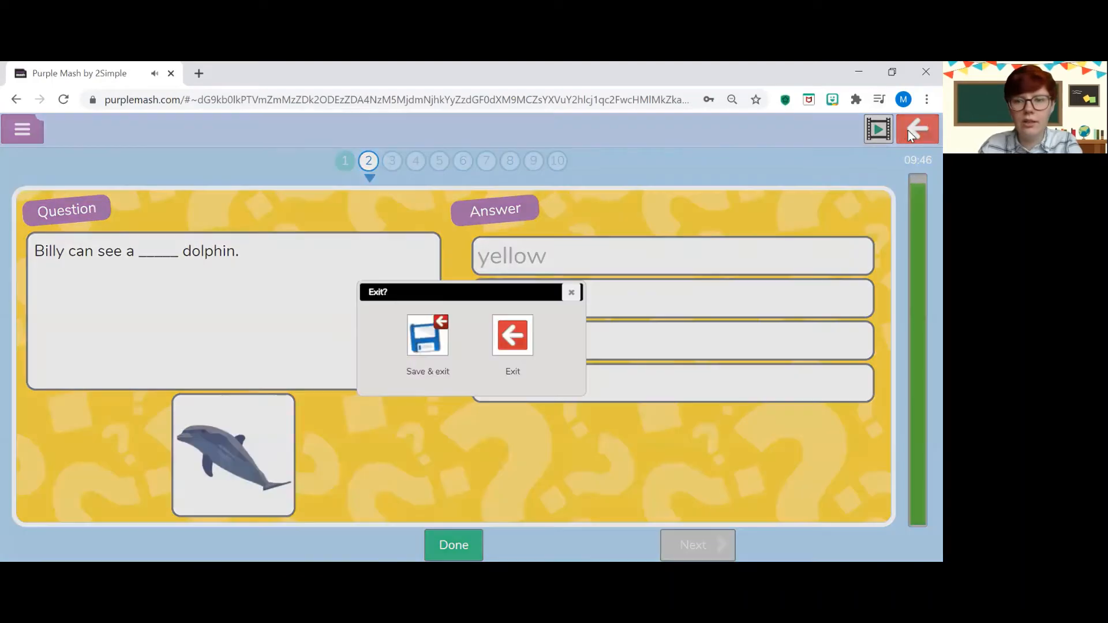
{"action": "left_click", "coordinate": [427, 347]}
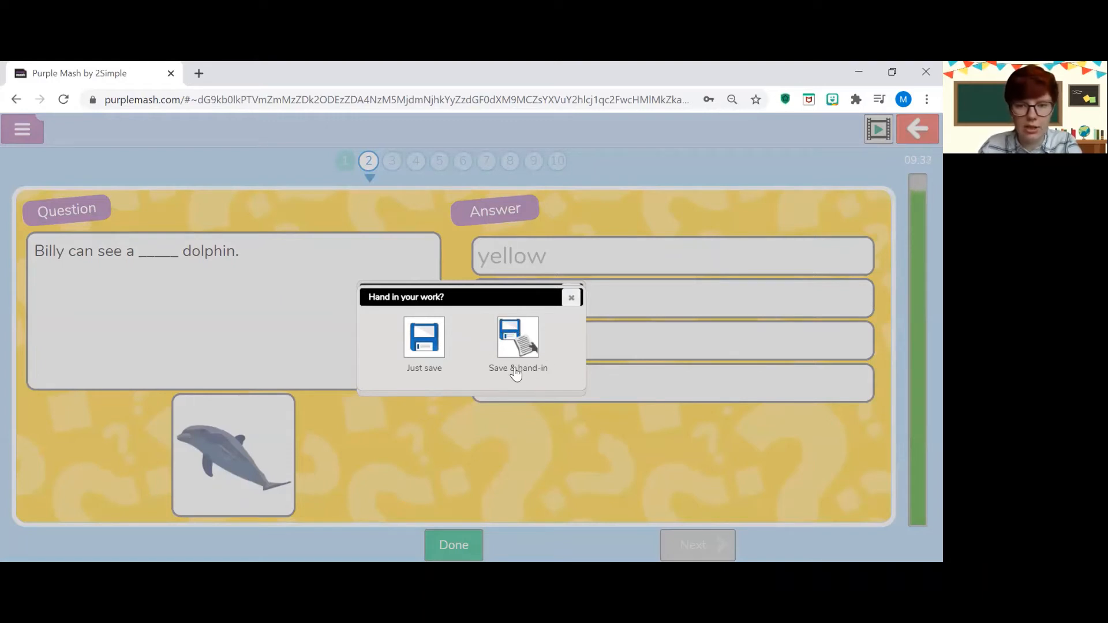
{"action": "left_click", "coordinate": [516, 340]}
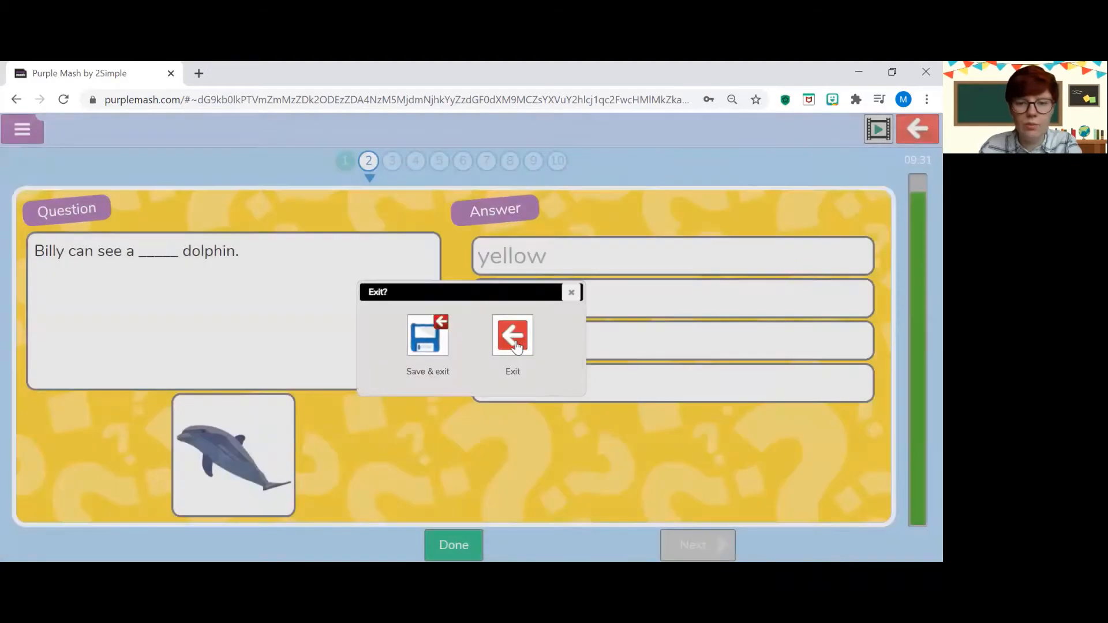
{"action": "left_click", "coordinate": [516, 341]}
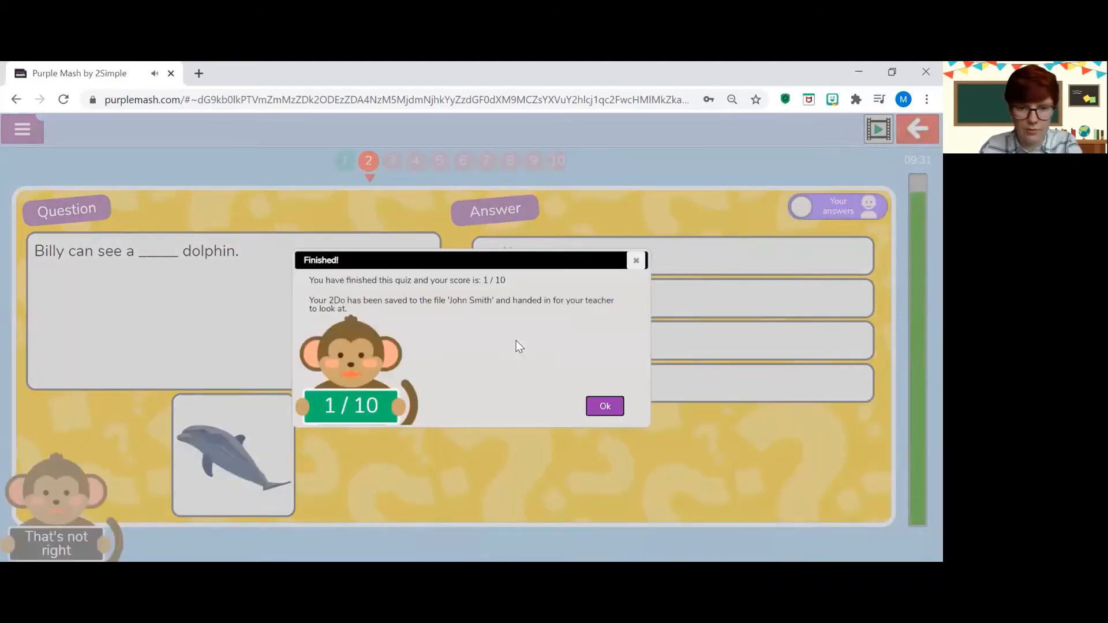
{"action": "left_click", "coordinate": [605, 407]}
{"action": "left_click", "coordinate": [544, 309]}
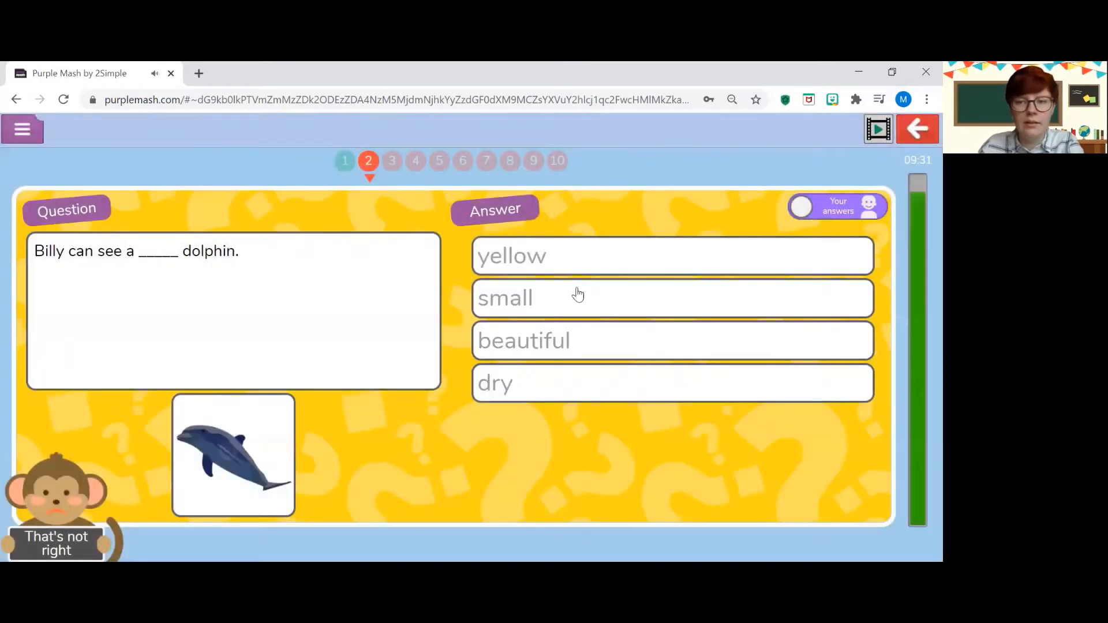
{"action": "left_click", "coordinate": [918, 128]}
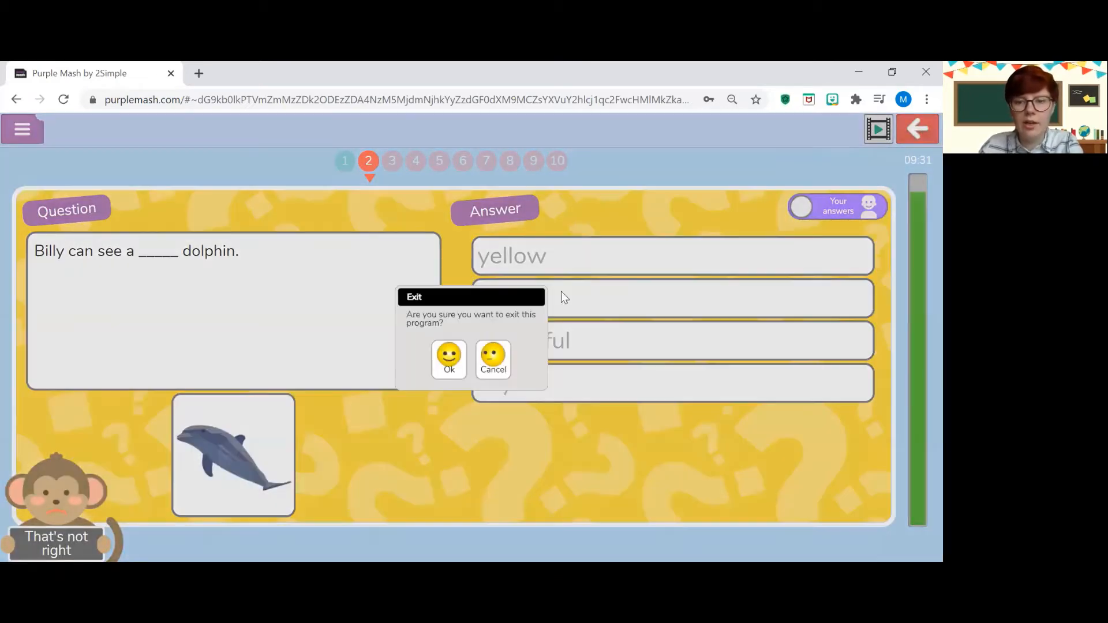
{"action": "left_click", "coordinate": [451, 361]}
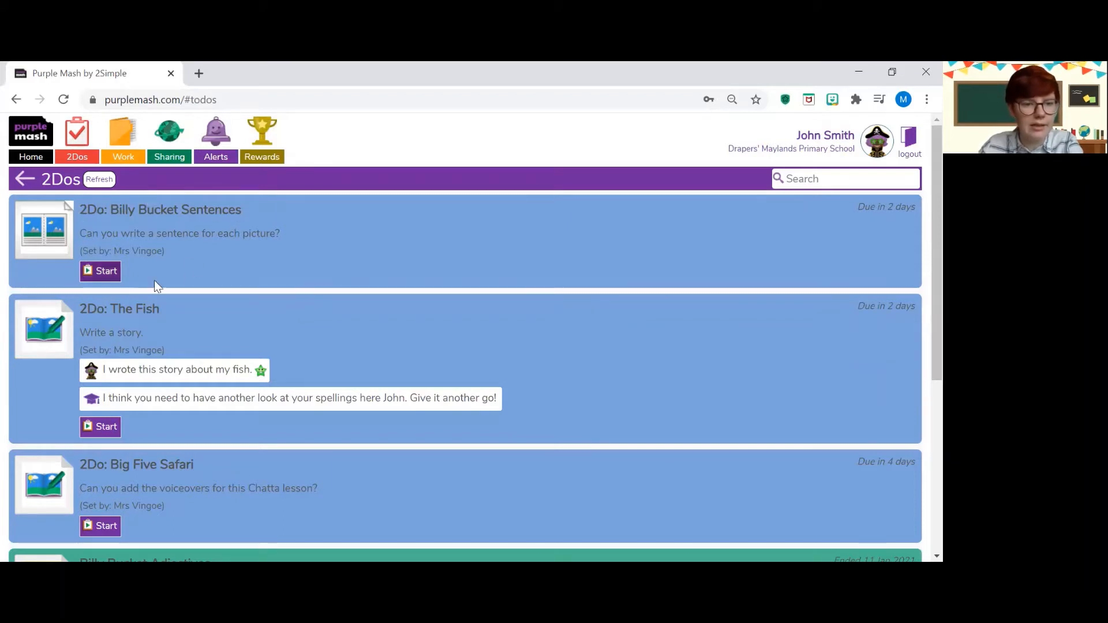
Start the Billy Bucket Sentences task and write "This is an octopus." under the octopus picture.
{"action": "left_click", "coordinate": [99, 272]}
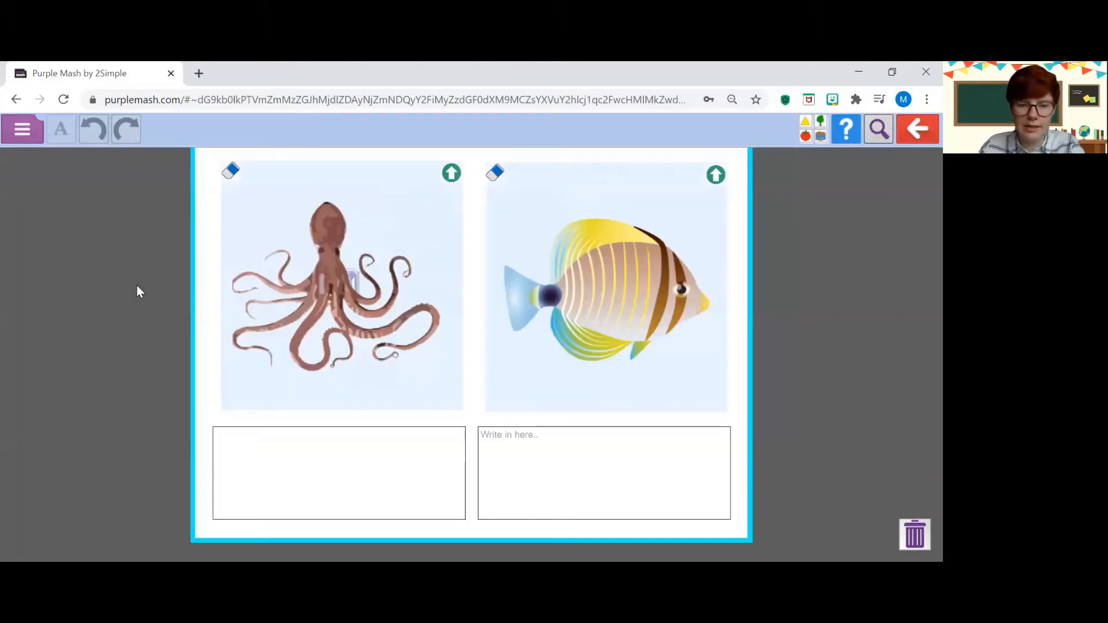
{"action": "left_click", "coordinate": [277, 451]}
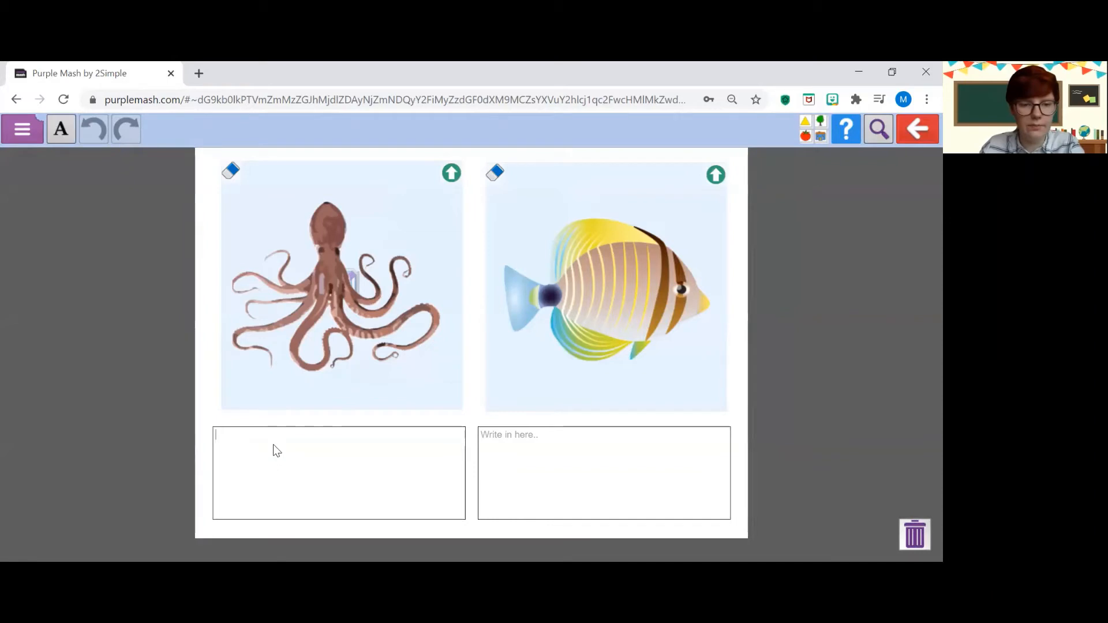
{"action": "type", "text": "This is an octopus."}
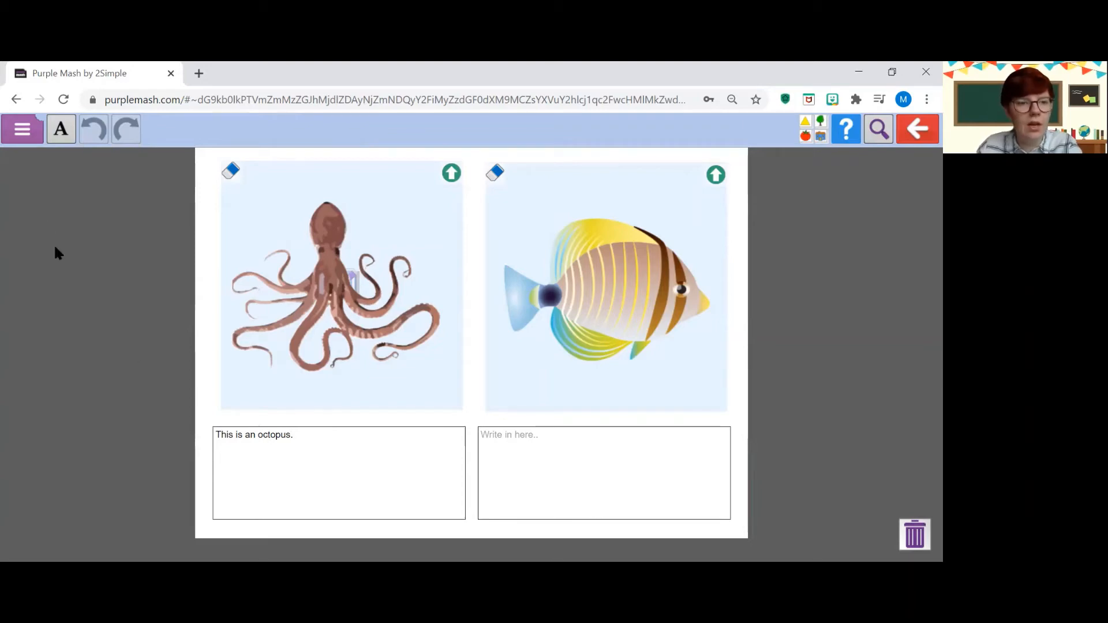
Save the Billy Bucket Sentences work without handing it in, and dismiss the confirmation.
{"action": "left_click", "coordinate": [22, 130]}
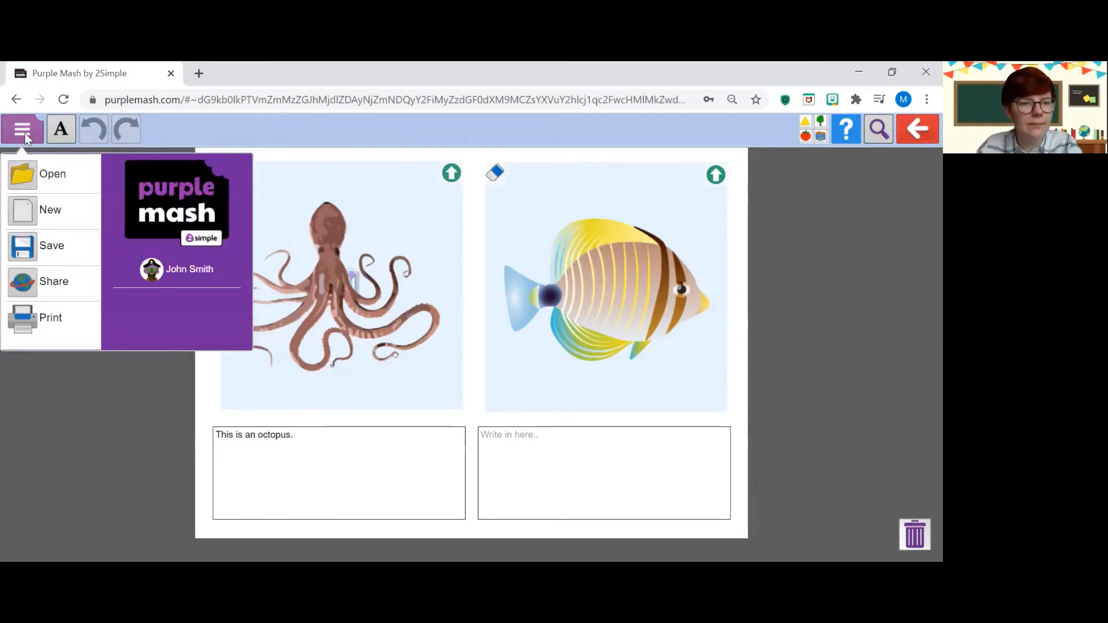
{"action": "left_click", "coordinate": [63, 254]}
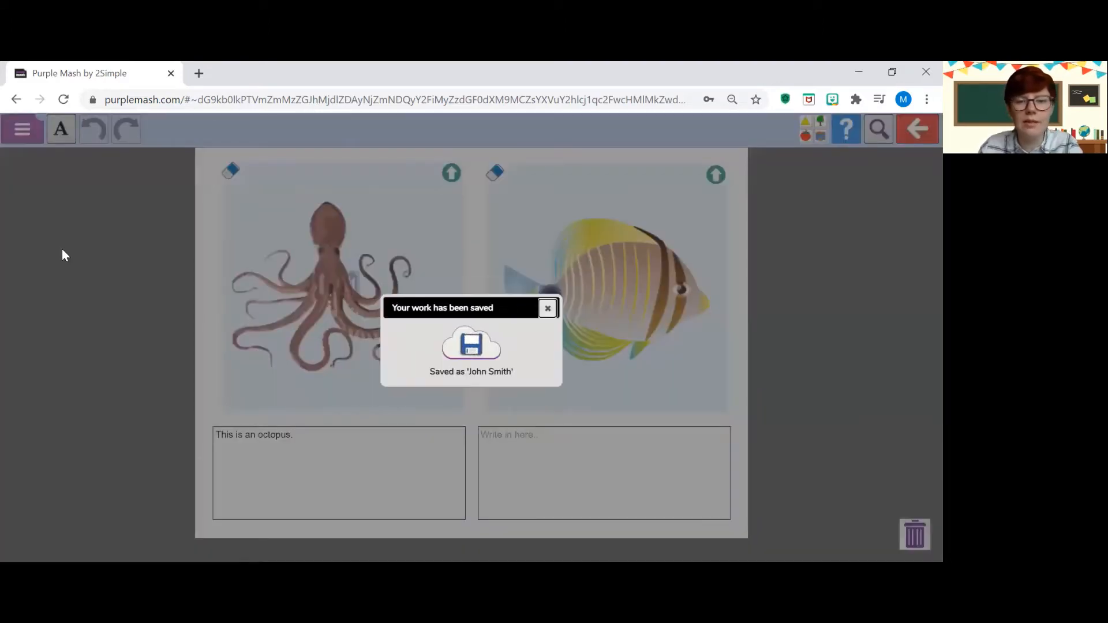
{"action": "left_click", "coordinate": [548, 309]}
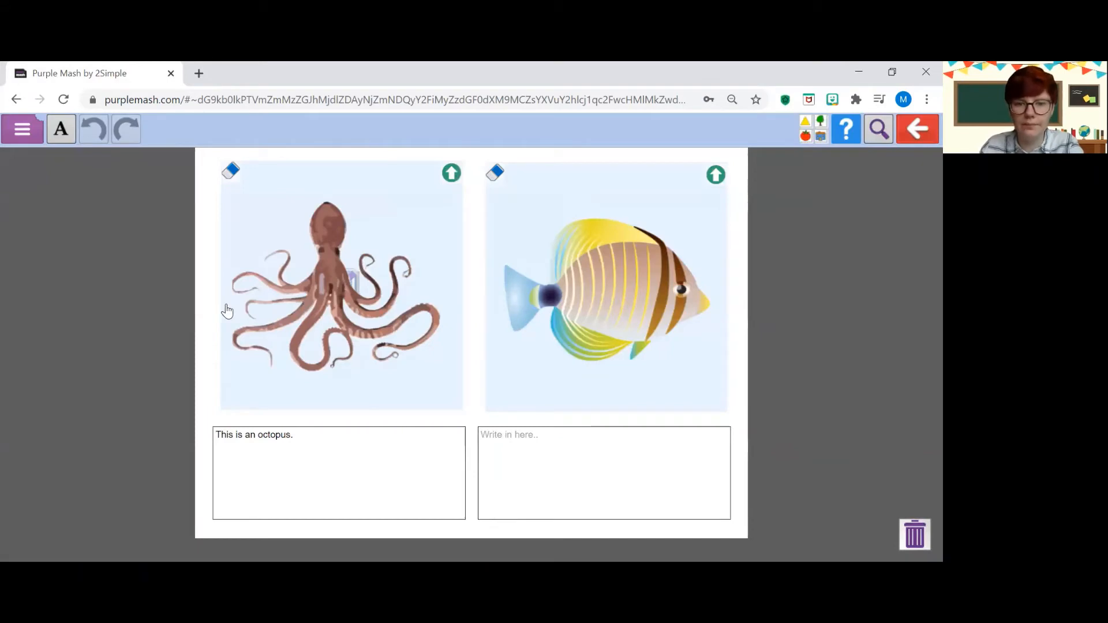
{"action": "left_click", "coordinate": [909, 136]}
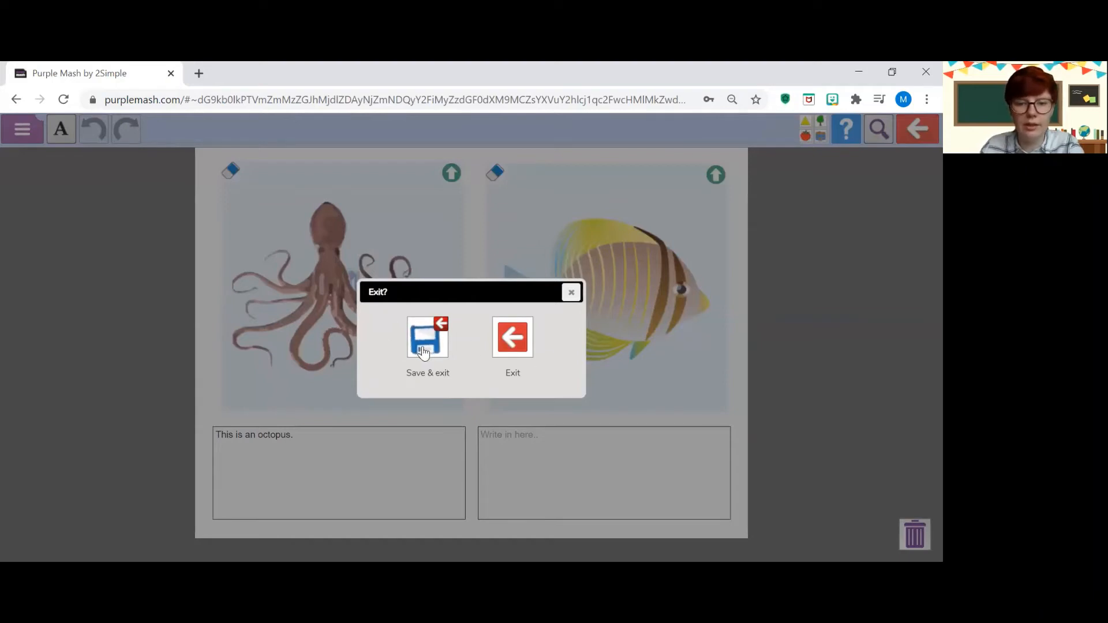
{"action": "left_click", "coordinate": [571, 294]}
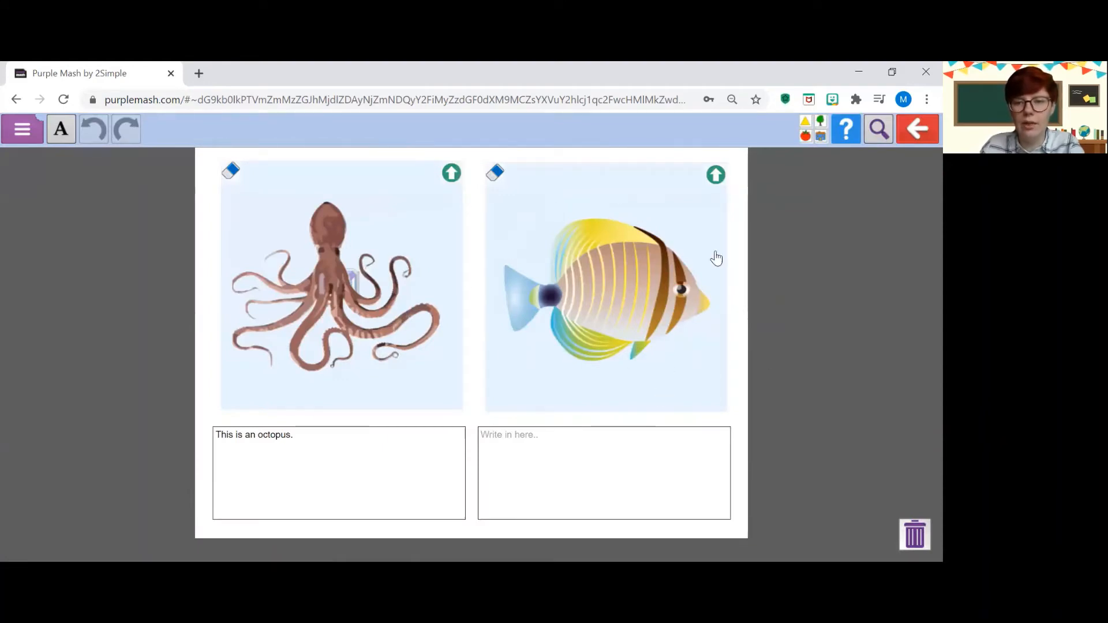
{"action": "left_click", "coordinate": [715, 175]}
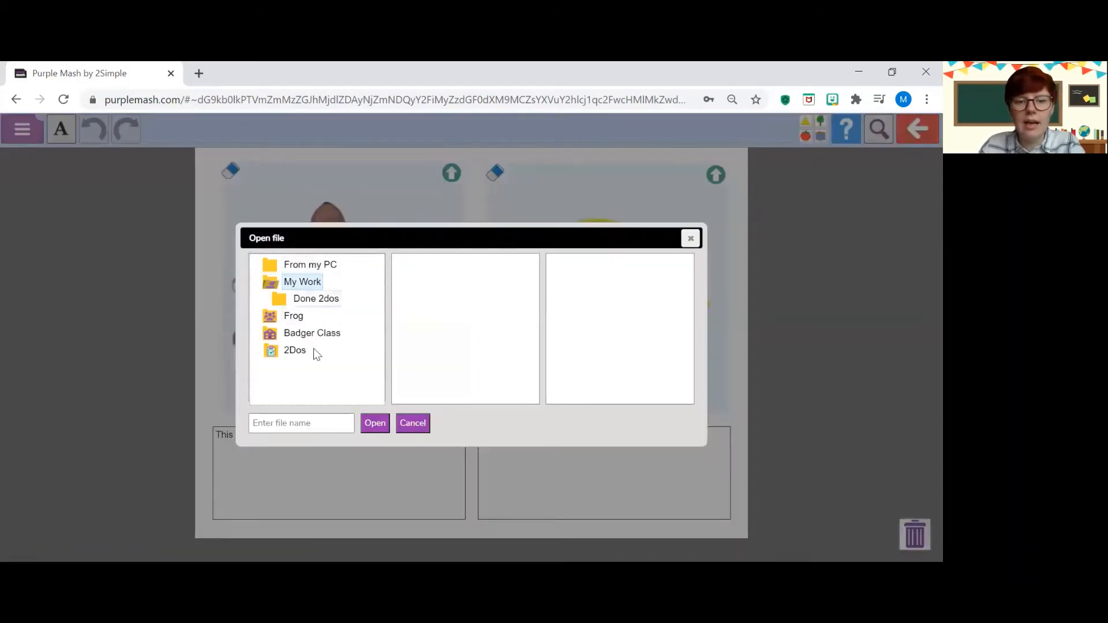
{"action": "left_click", "coordinate": [691, 238]}
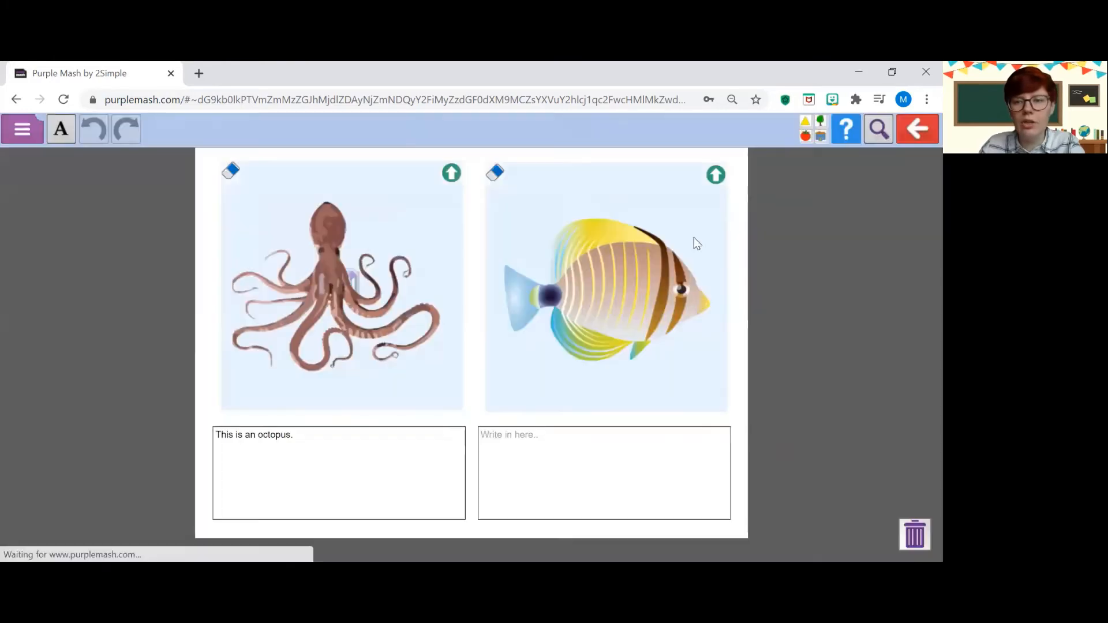
Replace the striped fish in the second picture with an enlarged orange clownfish from the sea clipart.
{"action": "left_click", "coordinate": [813, 128]}
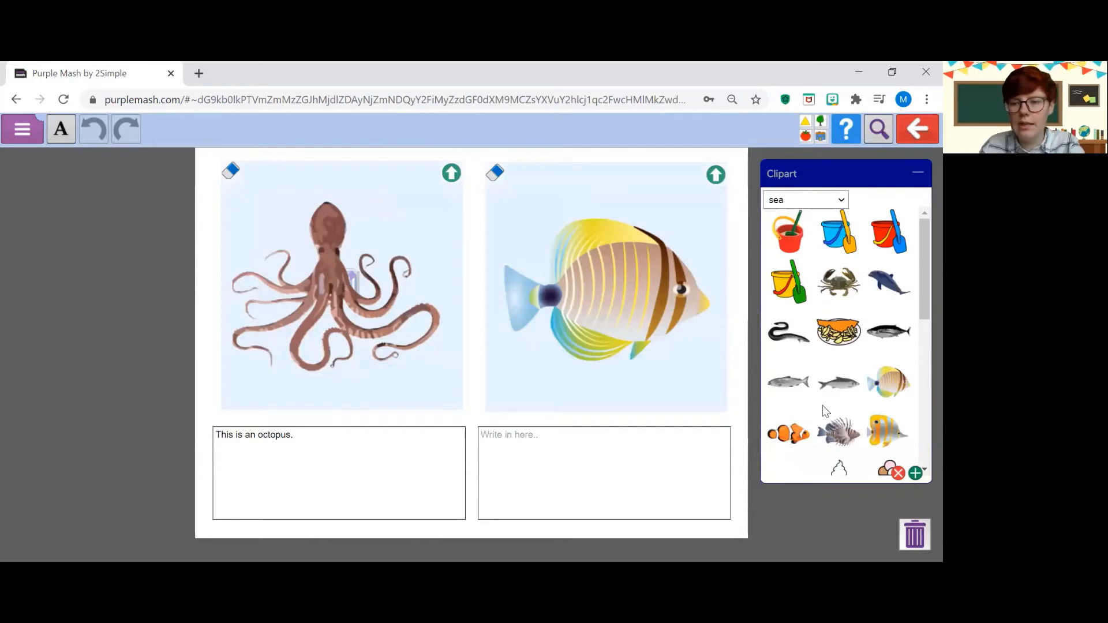
{"action": "left_click_drag", "start_coordinate": [789, 433], "coordinate": [535, 233]}
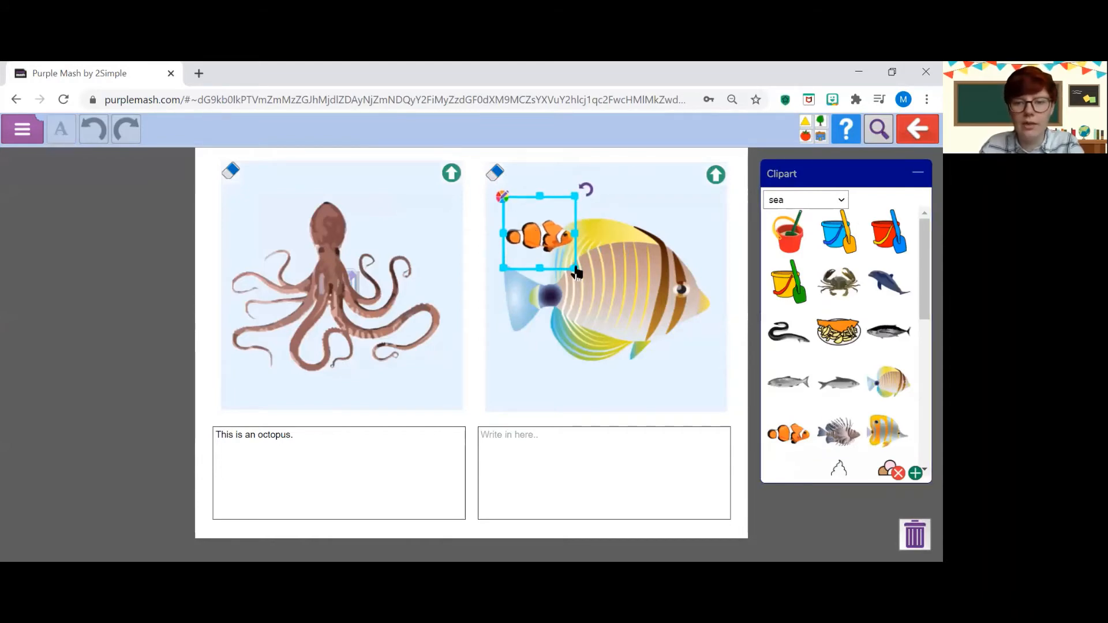
{"action": "left_click_drag", "start_coordinate": [577, 271], "coordinate": [672, 370]}
{"action": "left_click", "coordinate": [700, 295]}
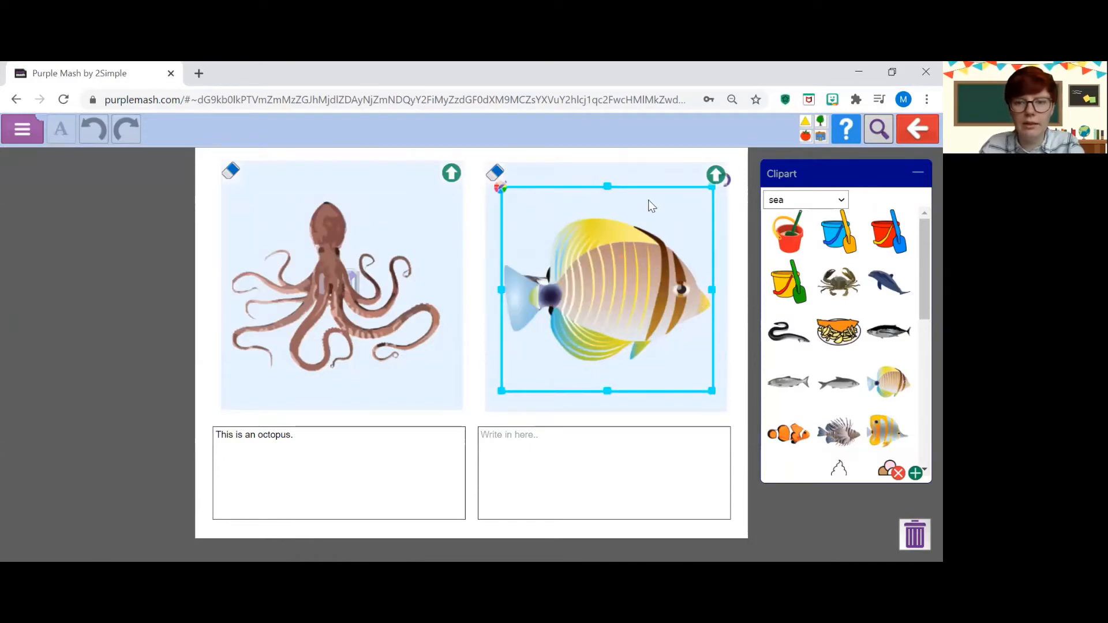
{"action": "left_click_drag", "start_coordinate": [617, 286], "coordinate": [913, 534]}
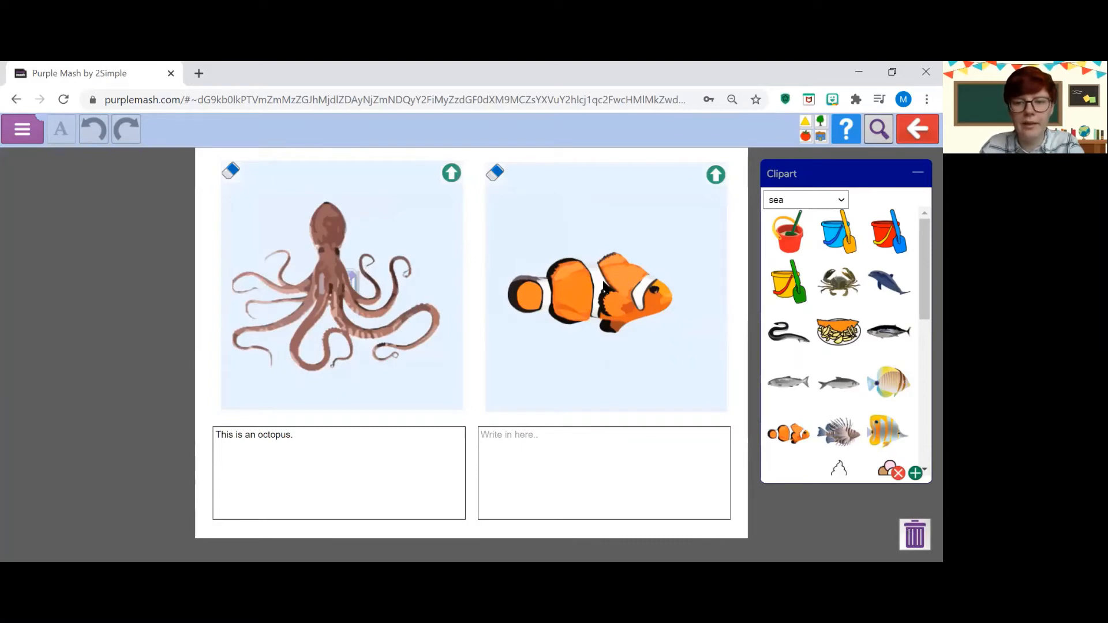
{"action": "left_click", "coordinate": [604, 287]}
{"action": "left_click", "coordinate": [696, 393]}
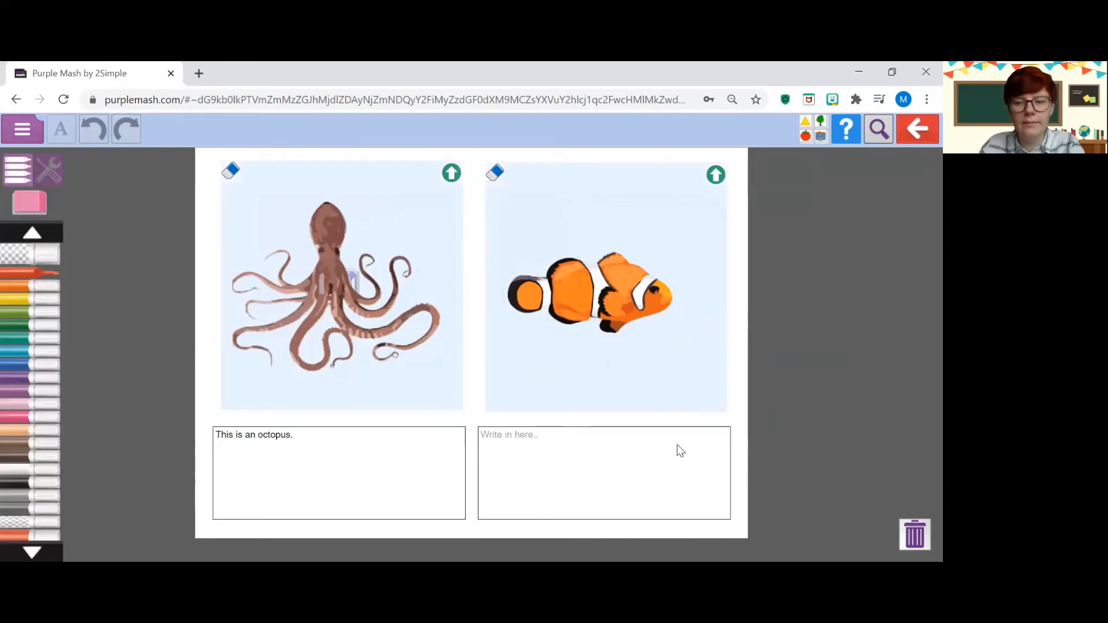
Exit to the 2Dos list and hand in Billy Bucket Sentences with the note "I hope you enjoy my facts about clownfish." plus a grinning emoji.
{"action": "left_click", "coordinate": [922, 138]}
{"action": "left_click", "coordinate": [430, 341]}
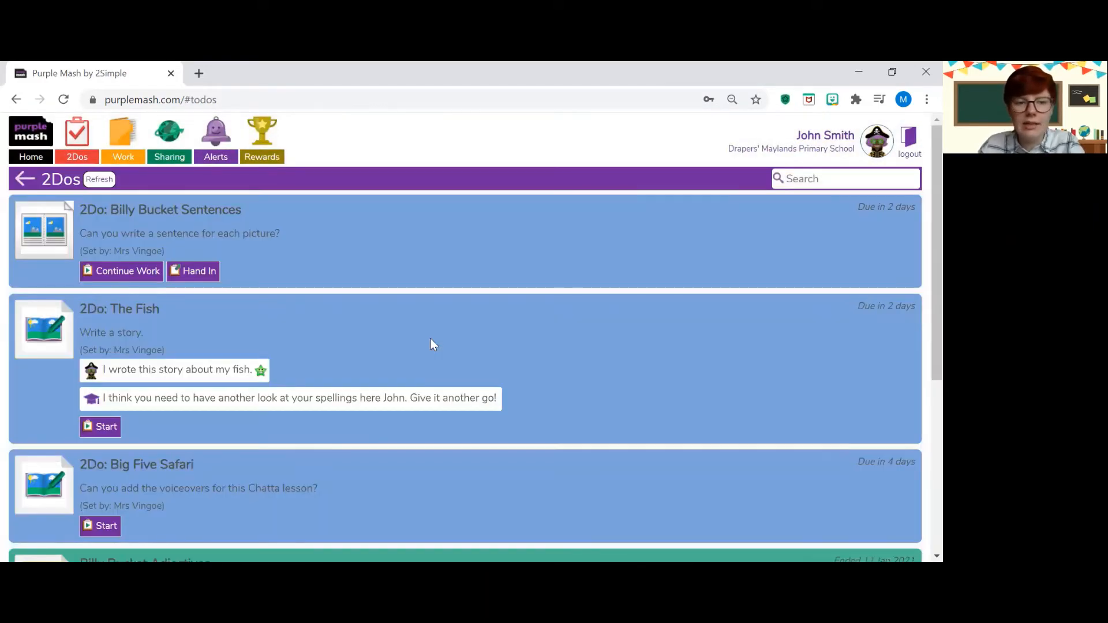
{"action": "left_click", "coordinate": [196, 277]}
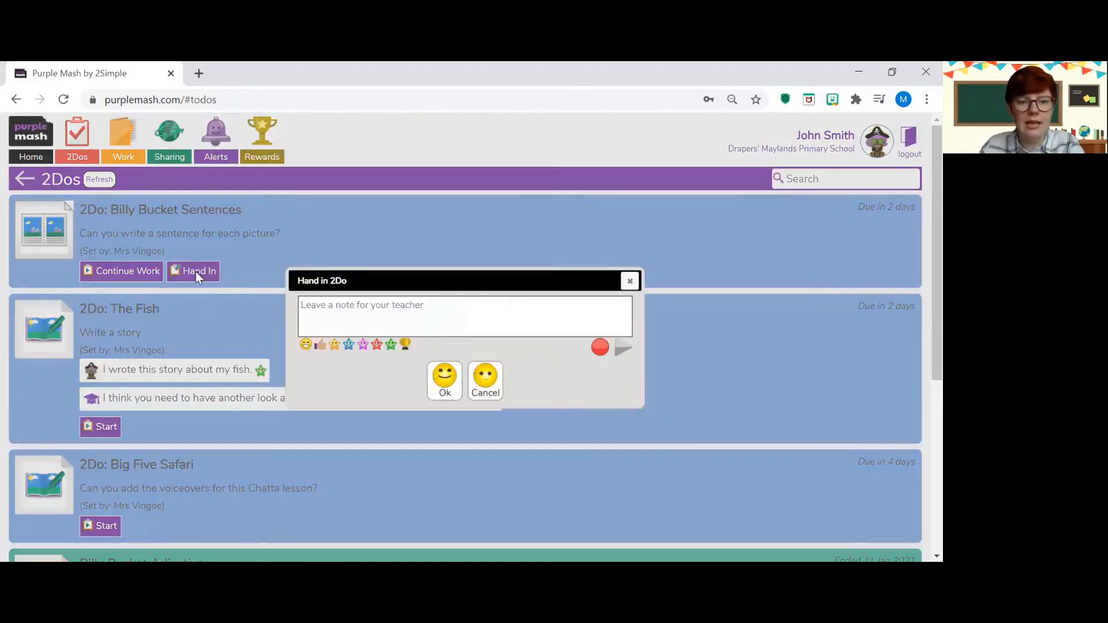
{"action": "left_click", "coordinate": [355, 307]}
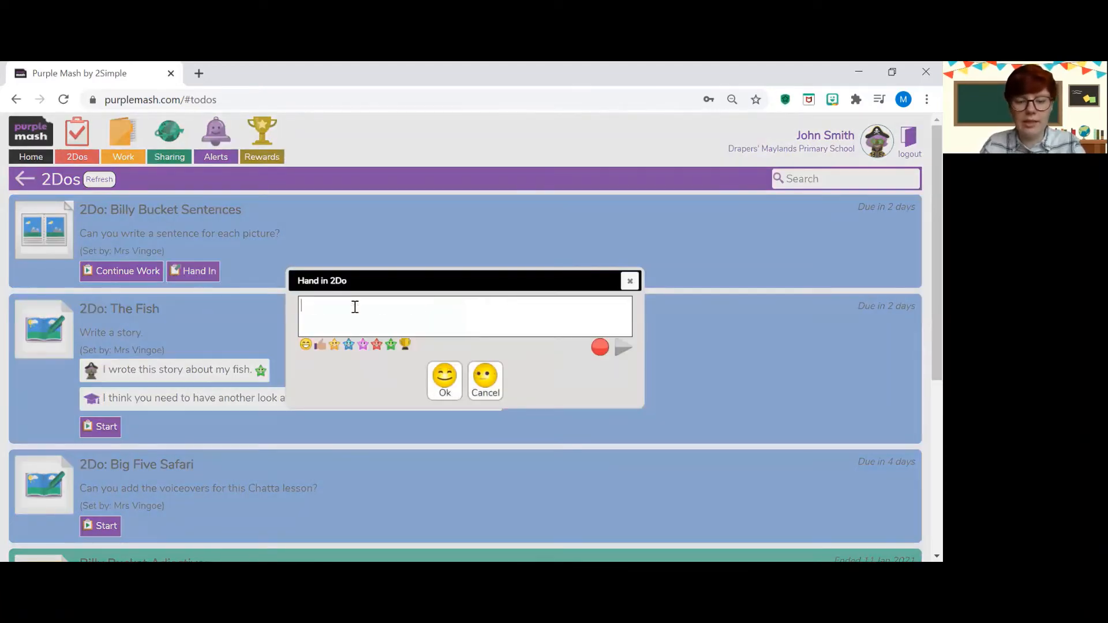
{"action": "type", "text": "I hope you en"}
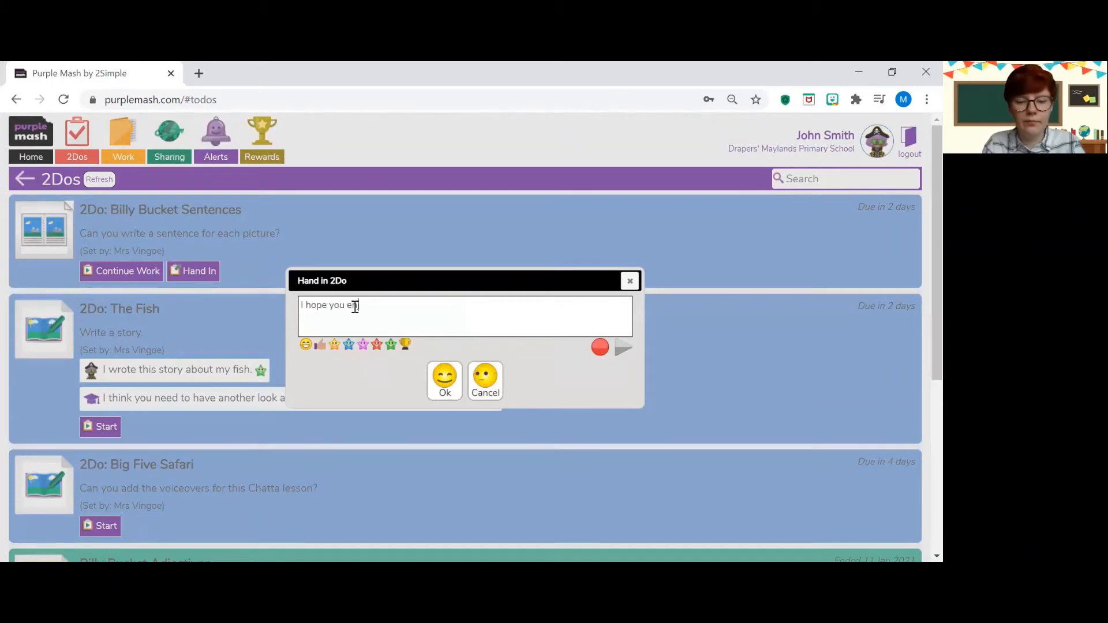
{"action": "type", "text": "joy "}
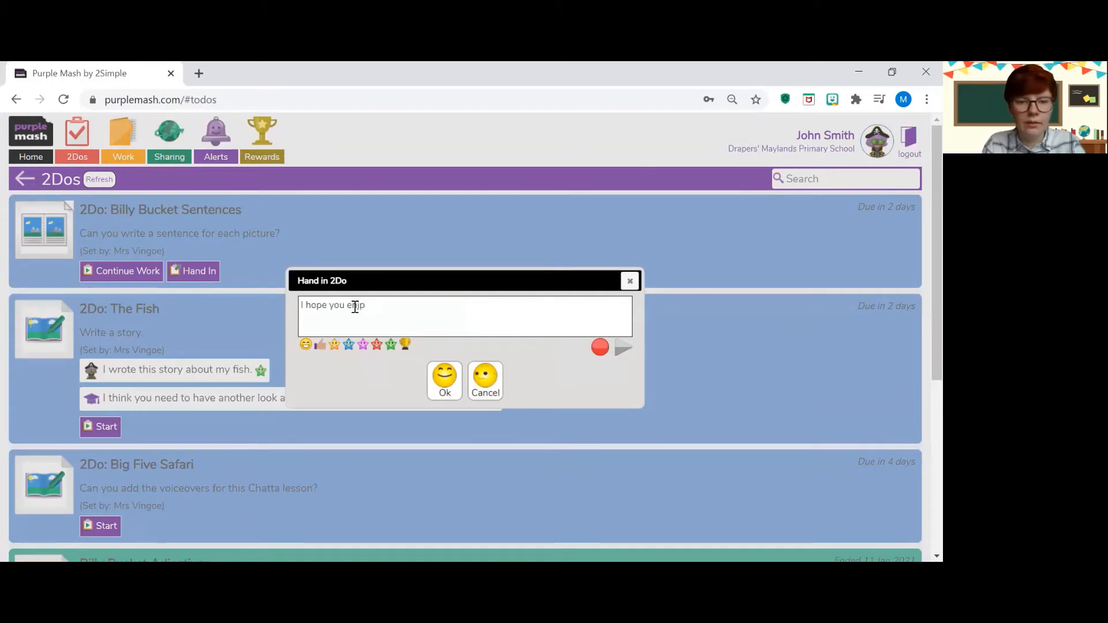
{"action": "type", "text": "my facts about c"}
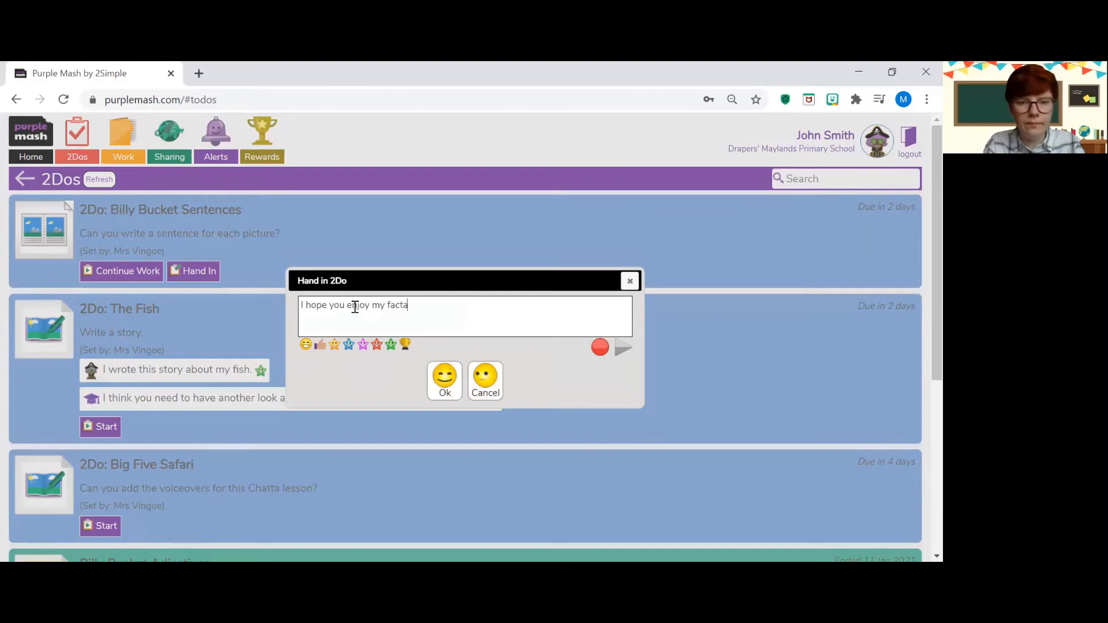
{"action": "type", "text": "lownfish."}
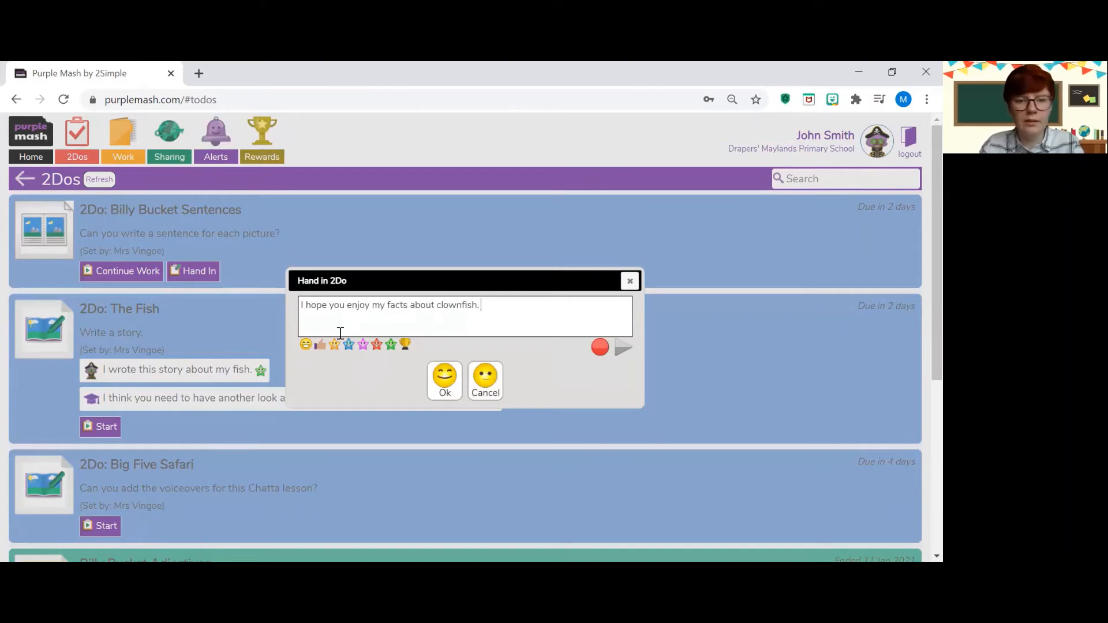
{"action": "left_click", "coordinate": [306, 345]}
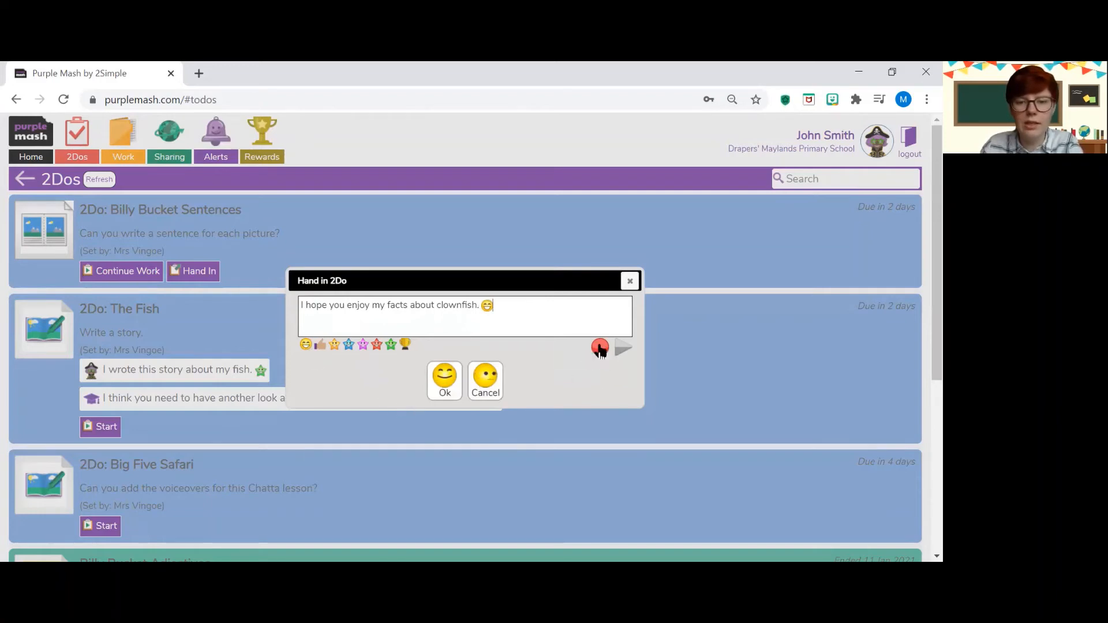
{"action": "left_click", "coordinate": [444, 382]}
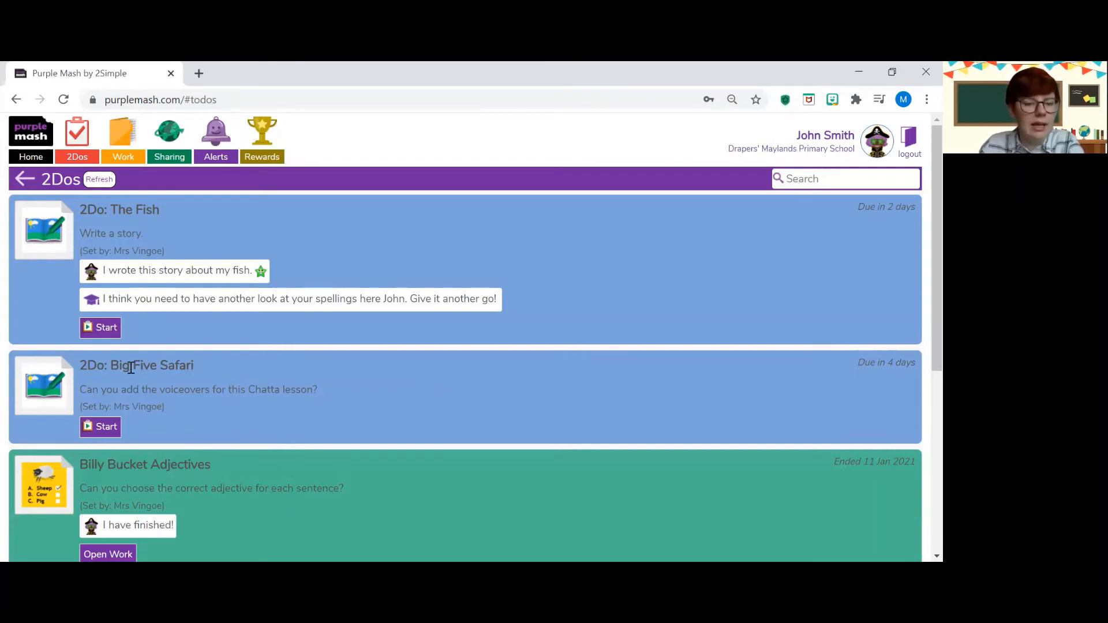
Examine the handed-in tasks, the due dates of The Fish and Big Five Safari, and the Big Five Safari instructions.
{"action": "scroll", "coordinate": [267, 374], "scroll_direction": "down", "scroll_amount": 1}
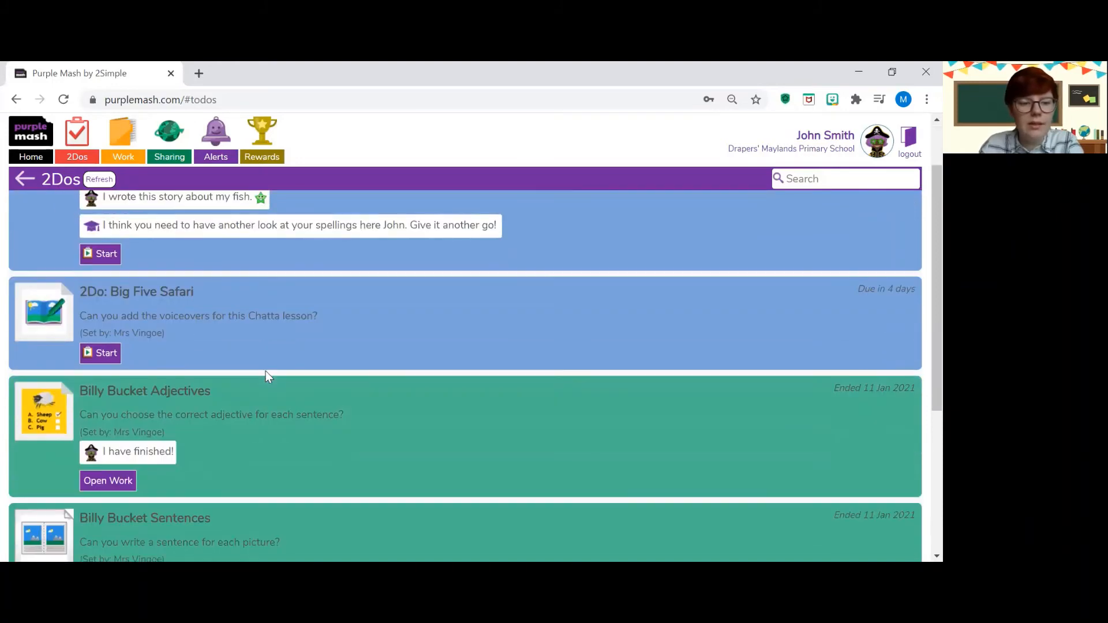
{"action": "scroll", "coordinate": [266, 372], "scroll_direction": "down", "scroll_amount": 2}
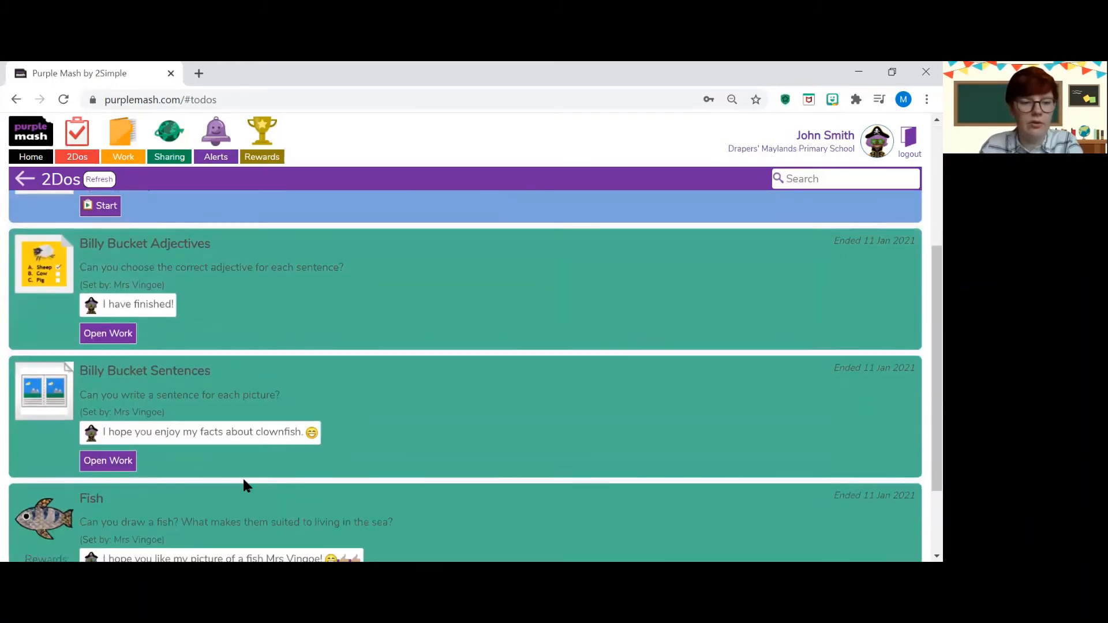
{"action": "scroll", "coordinate": [283, 430], "scroll_direction": "down", "scroll_amount": 2}
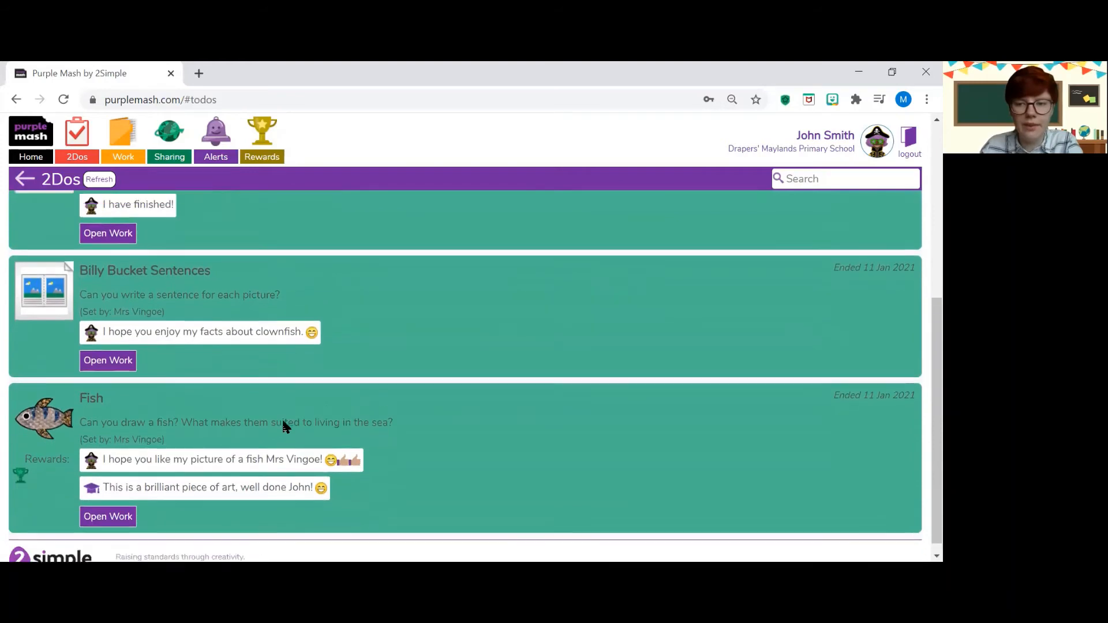
{"action": "scroll", "coordinate": [282, 427], "scroll_direction": "up", "scroll_amount": 4}
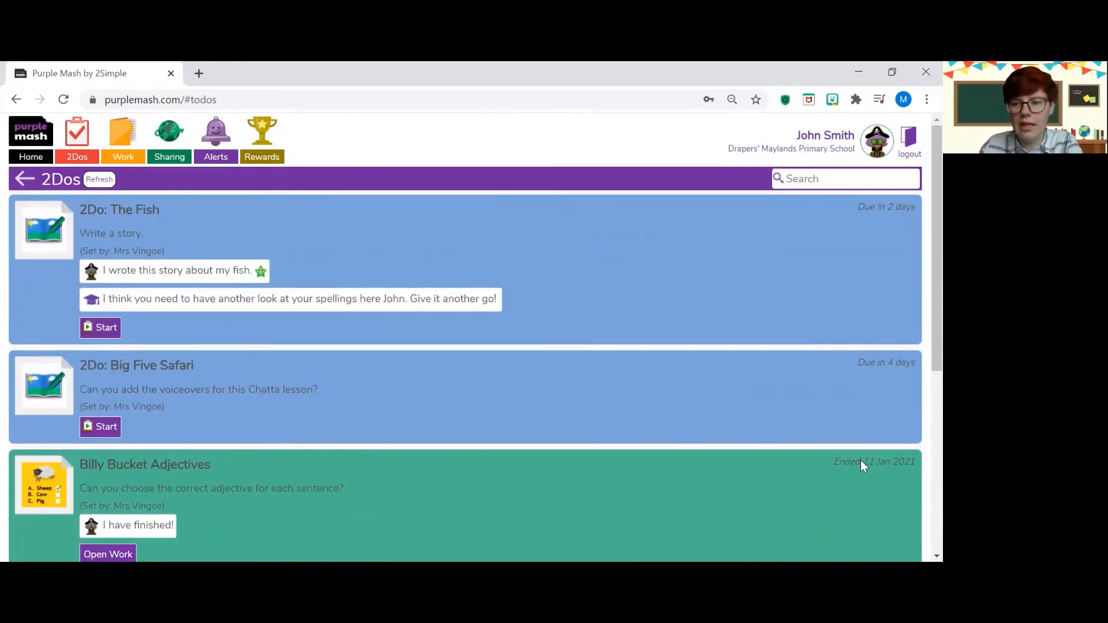
{"action": "left_click_drag", "start_coordinate": [858, 362], "coordinate": [911, 363]}
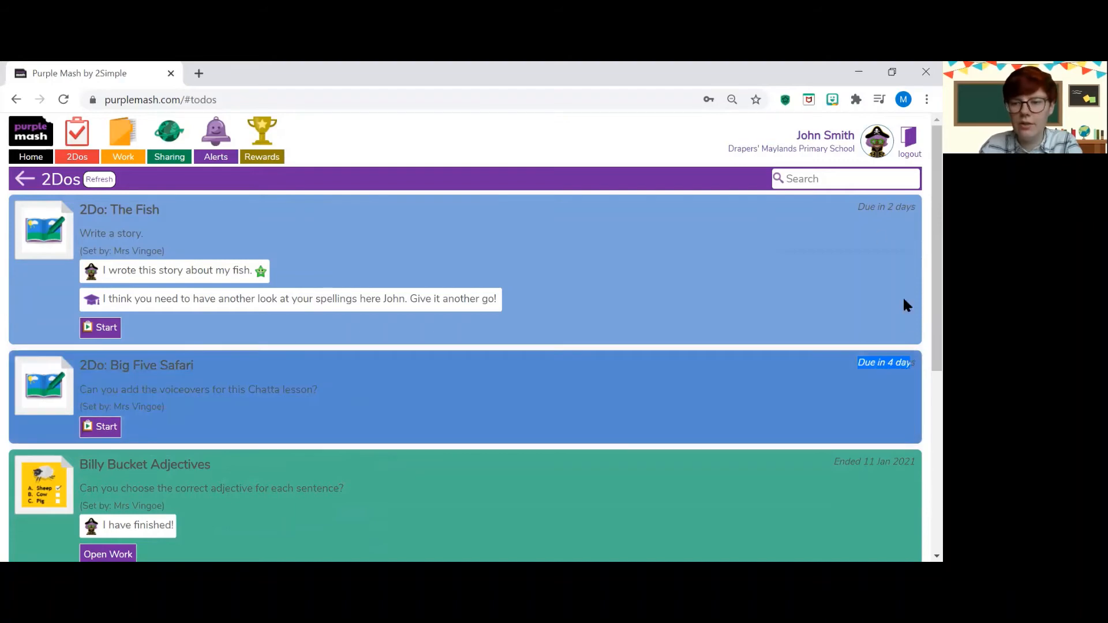
{"action": "left_click_drag", "start_coordinate": [863, 208], "coordinate": [918, 208]}
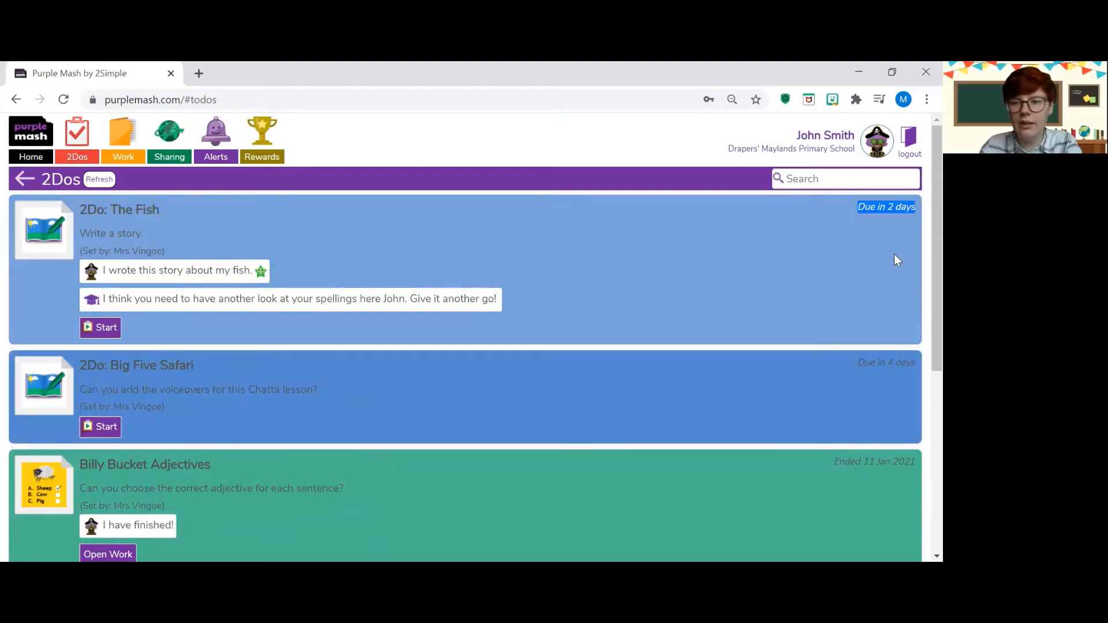
{"action": "left_click", "coordinate": [895, 254]}
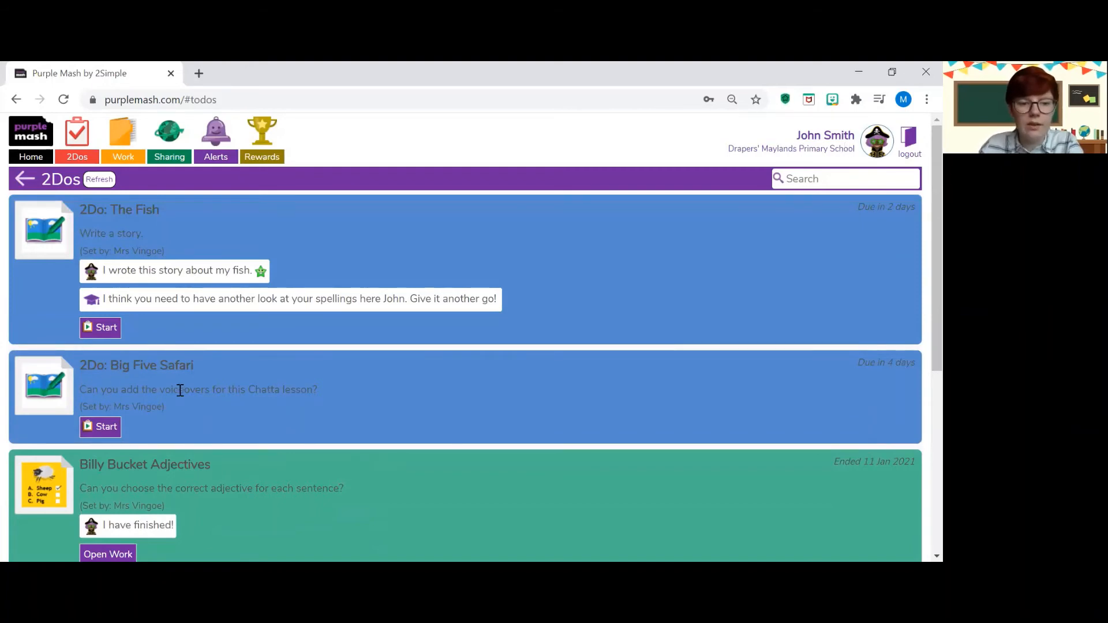
{"action": "left_click_drag", "start_coordinate": [158, 391], "coordinate": [319, 392]}
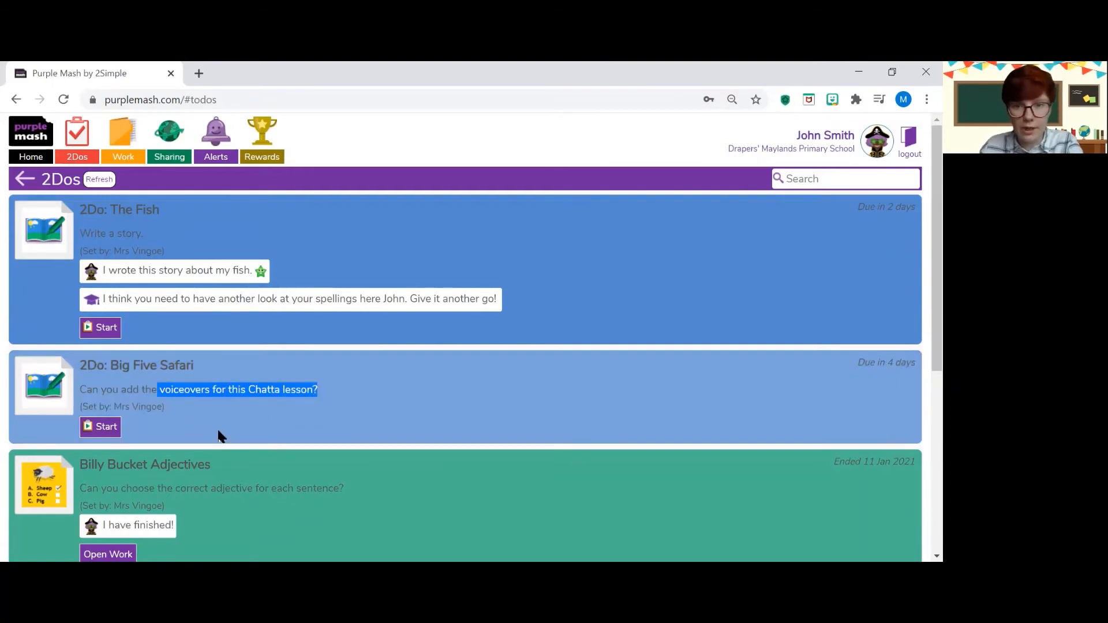
Start the Big Five Safari task and go through its pages to the elephants on page 5.
{"action": "left_click", "coordinate": [107, 429]}
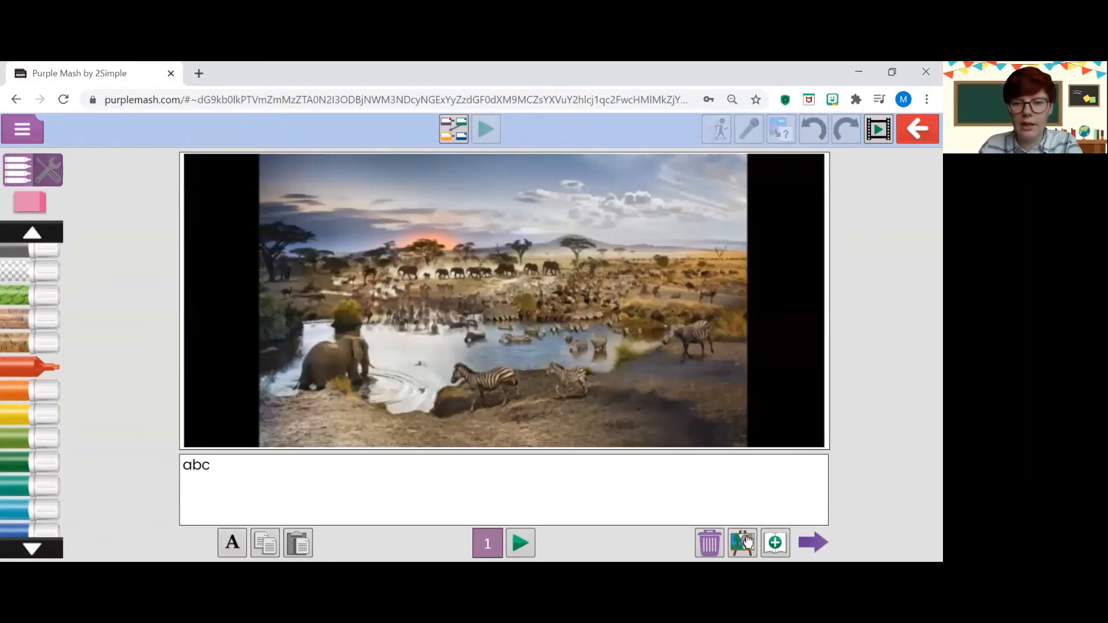
{"action": "left_click", "coordinate": [748, 541]}
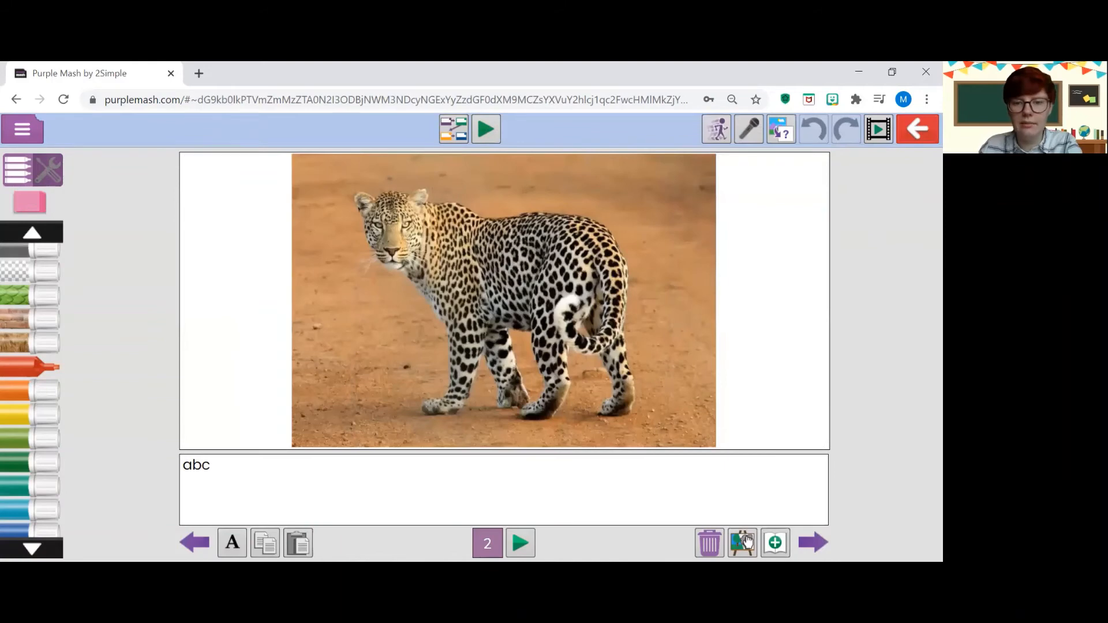
{"action": "left_click", "coordinate": [748, 541]}
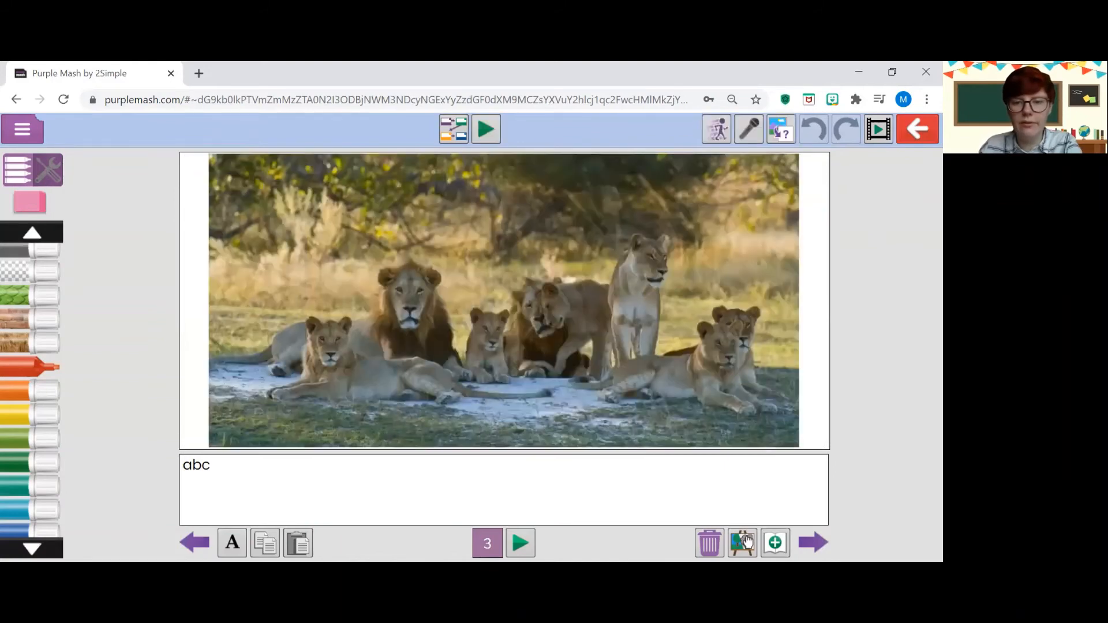
{"action": "left_click", "coordinate": [748, 541]}
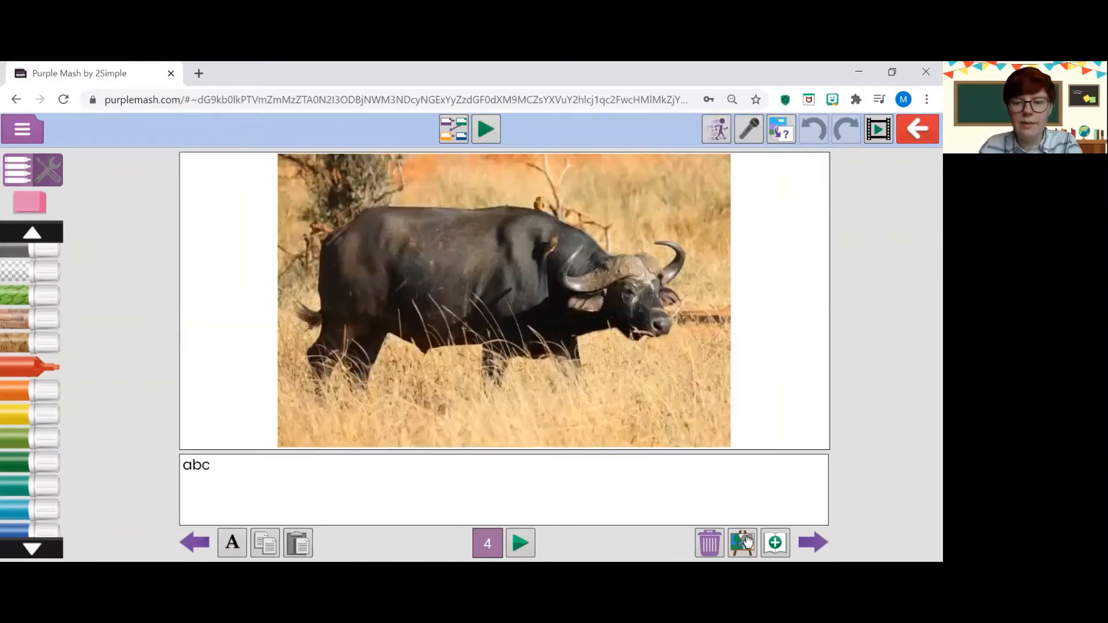
{"action": "left_click", "coordinate": [748, 541]}
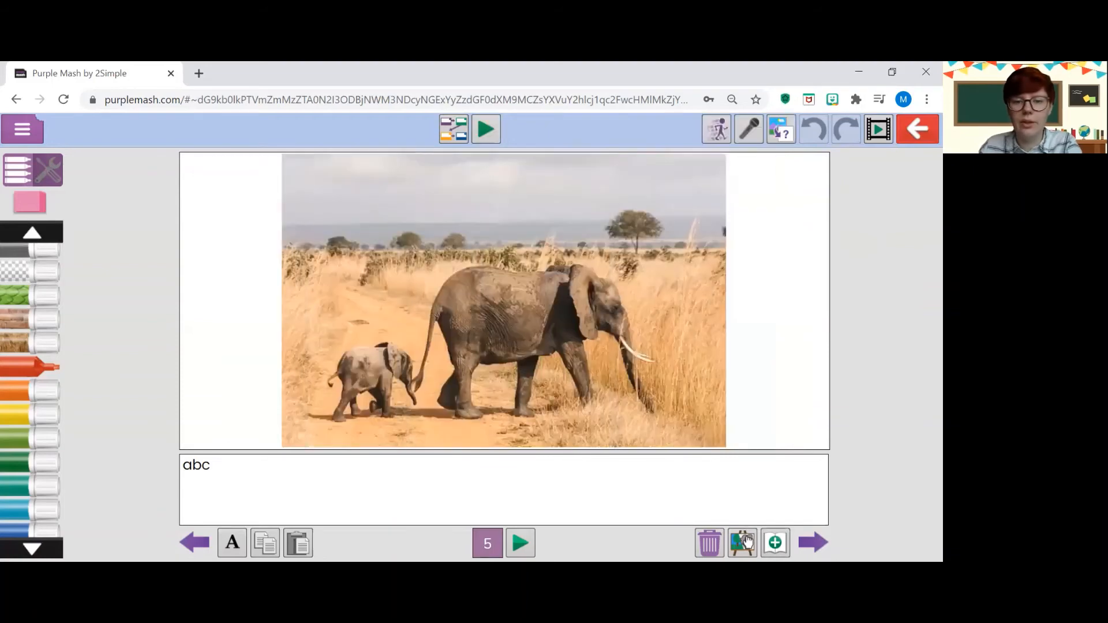
Record a voiceover for the elephant page, allowing microphone access, play it back, and keep the recording.
{"action": "left_click", "coordinate": [747, 130]}
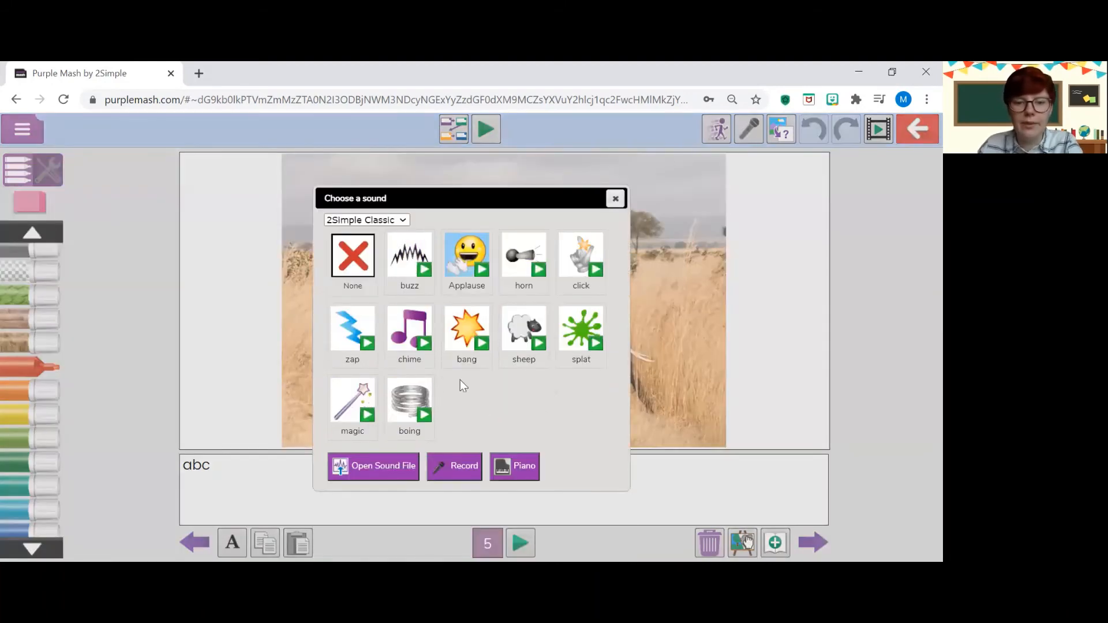
{"action": "left_click", "coordinate": [445, 469]}
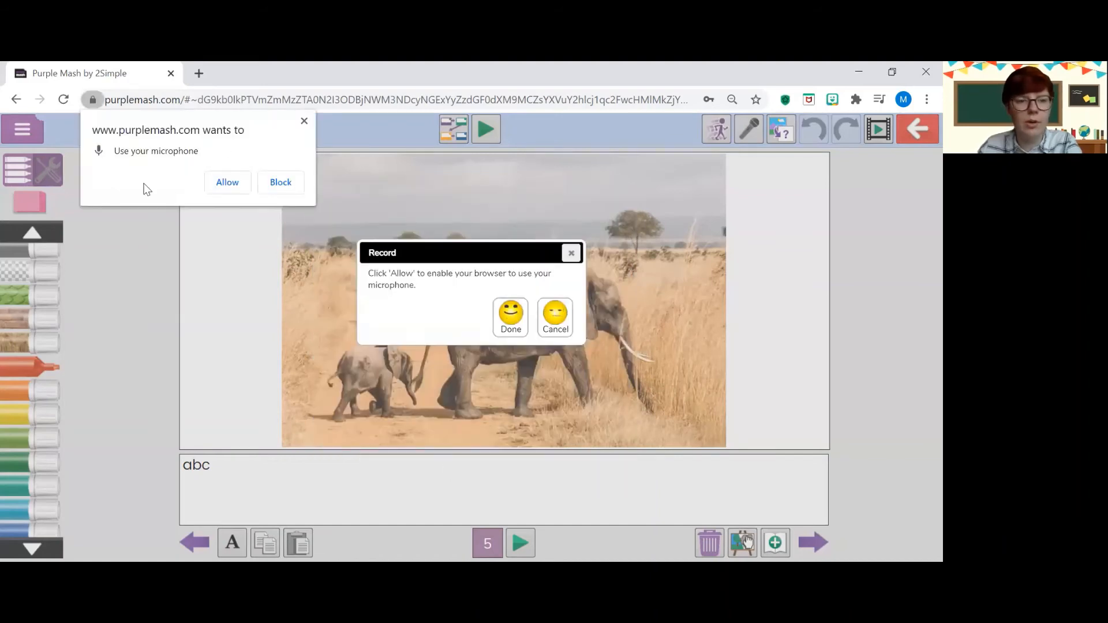
{"action": "left_click", "coordinate": [226, 183]}
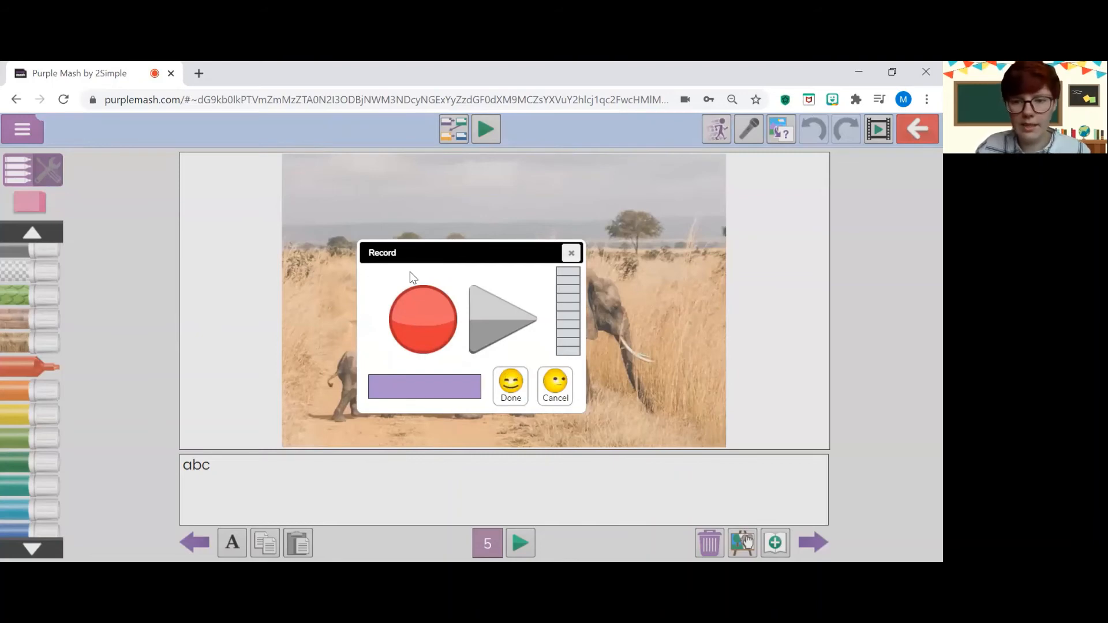
{"action": "left_click", "coordinate": [421, 331]}
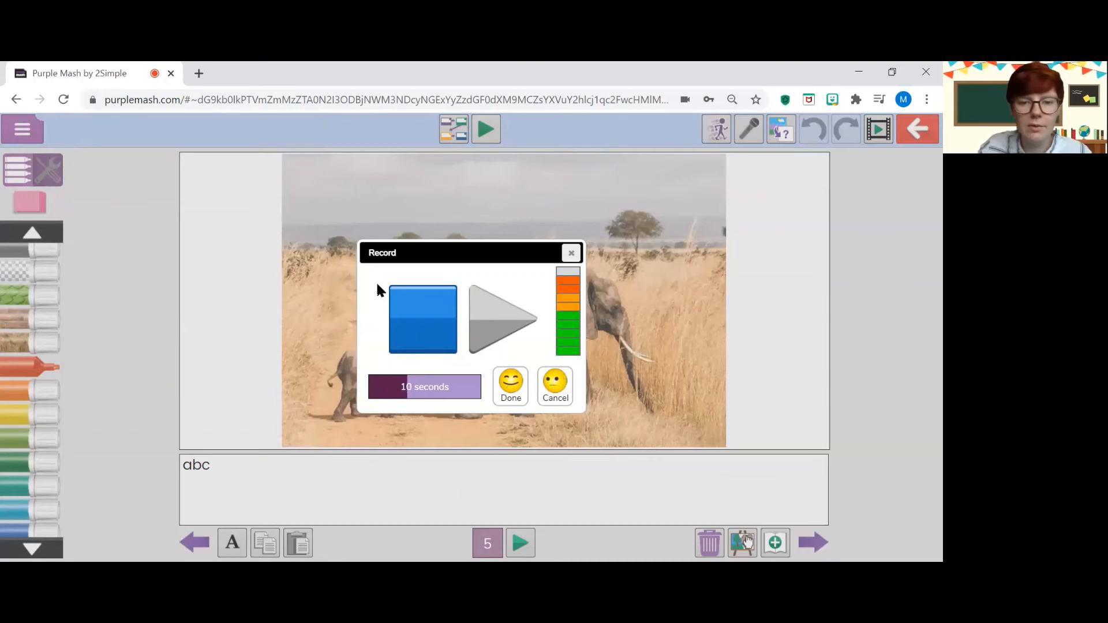
{"action": "left_click", "coordinate": [417, 321]}
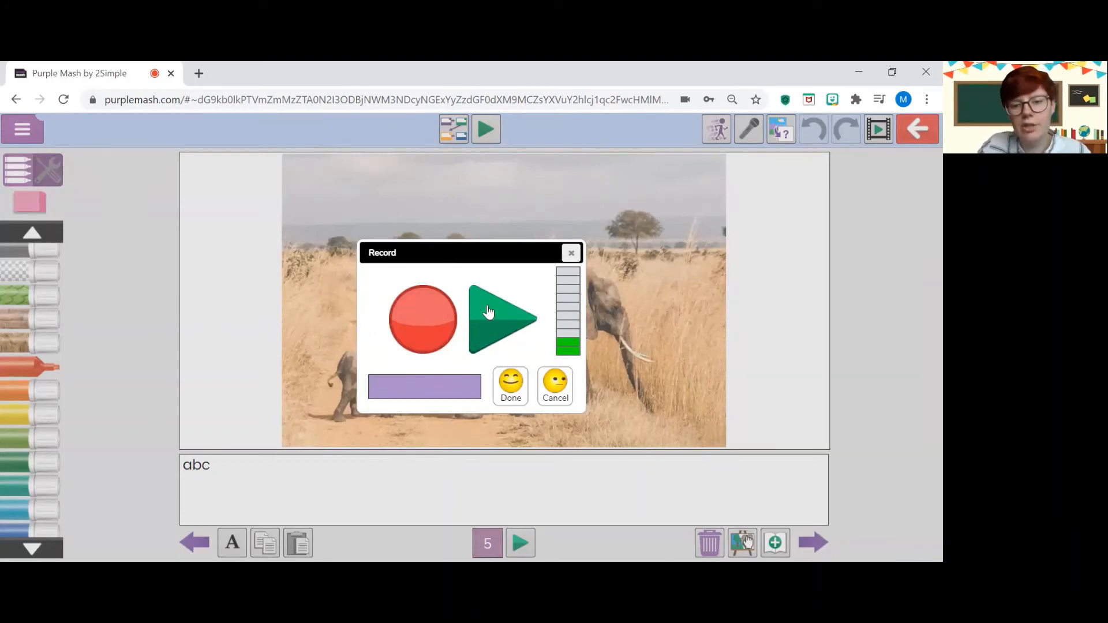
{"action": "left_click", "coordinate": [508, 319]}
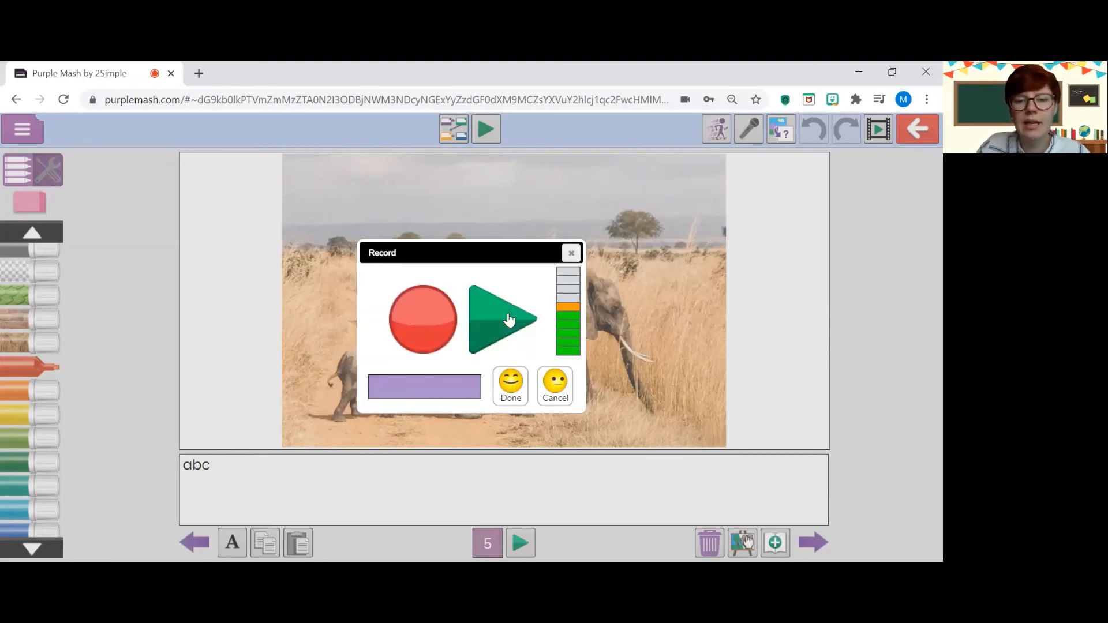
{"action": "left_click", "coordinate": [514, 382]}
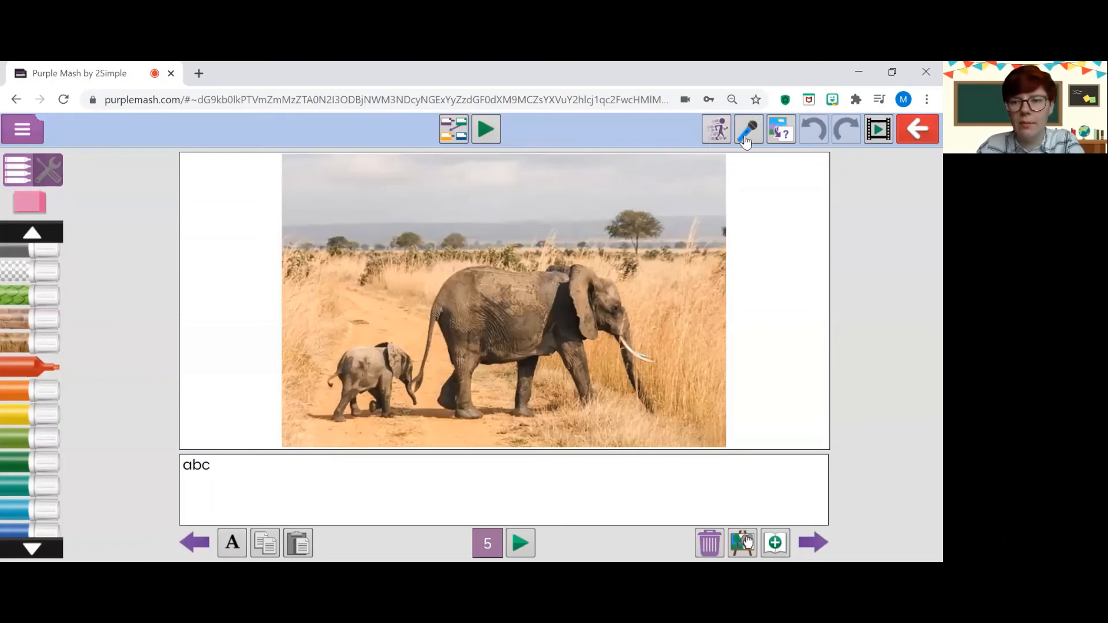
Write the caption "Wow! An elephant!" in the text area of page 5.
{"action": "left_click", "coordinate": [406, 486]}
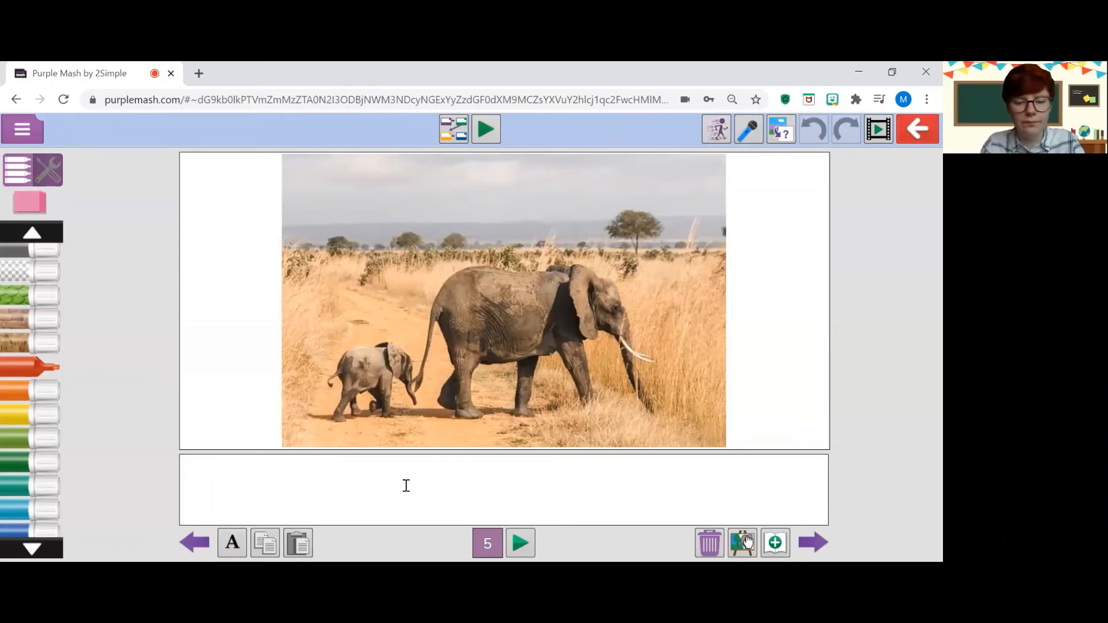
{"action": "type", "text": "Wow!"}
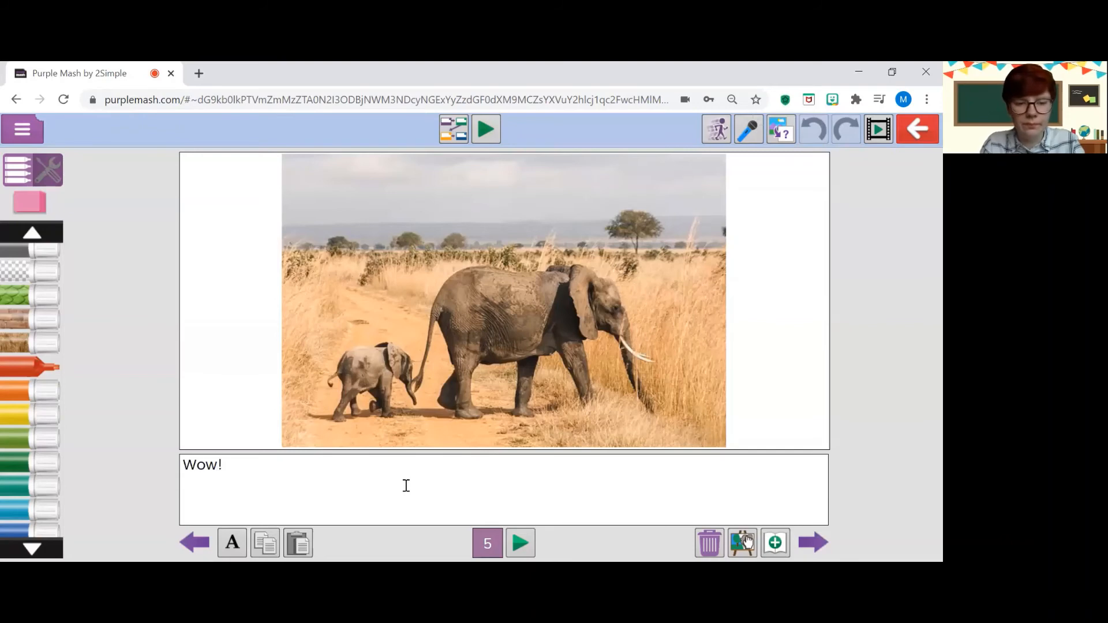
{"action": "type", "text": " An elephant!"}
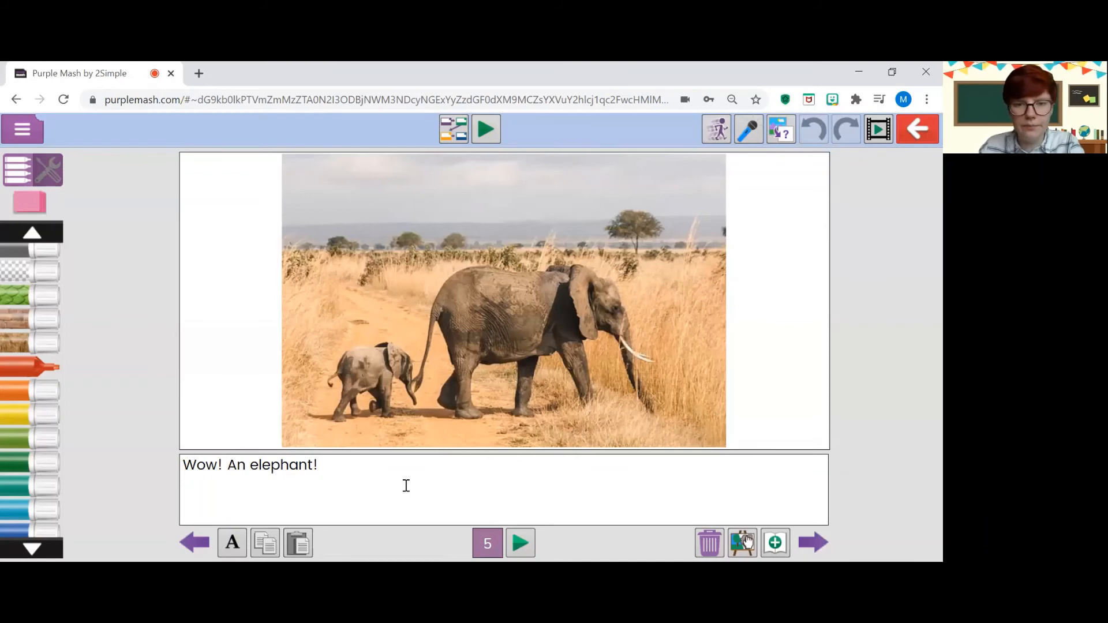
Save the Big Five Safari story, then exit back to the 2Dos list with a final save.
{"action": "left_click", "coordinate": [20, 133]}
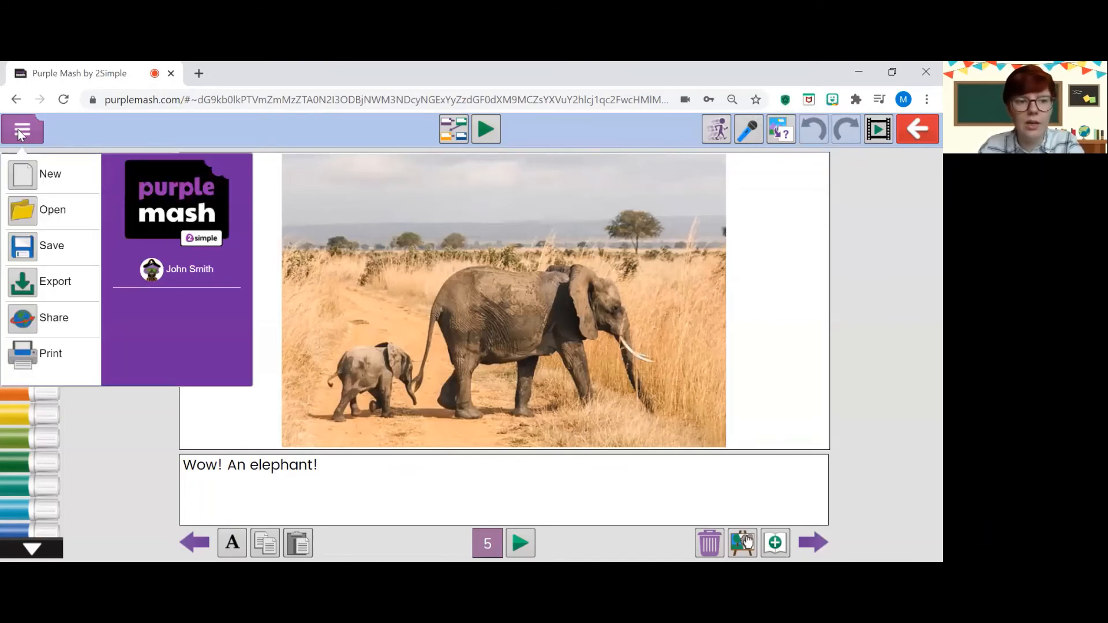
{"action": "left_click", "coordinate": [45, 246]}
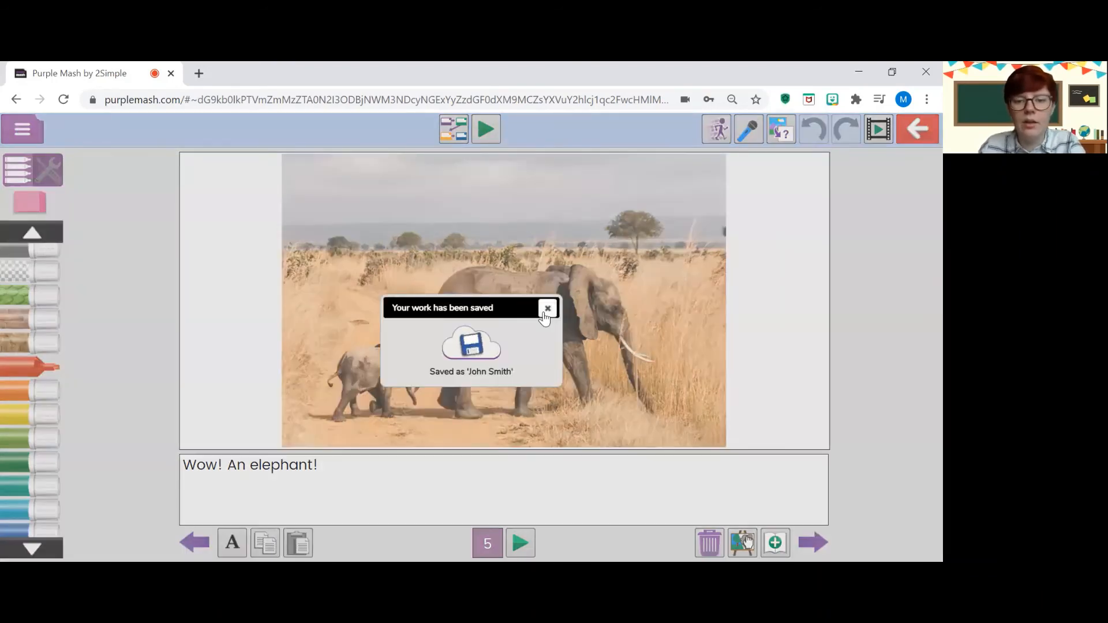
{"action": "left_click", "coordinate": [546, 312]}
{"action": "left_click", "coordinate": [923, 133]}
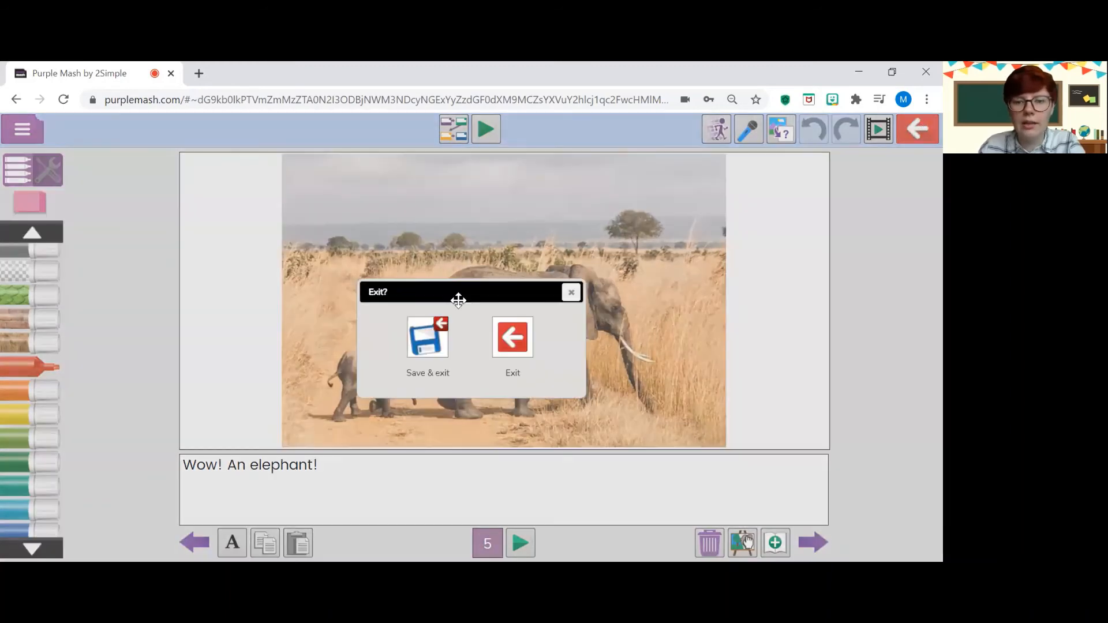
{"action": "left_click", "coordinate": [430, 344]}
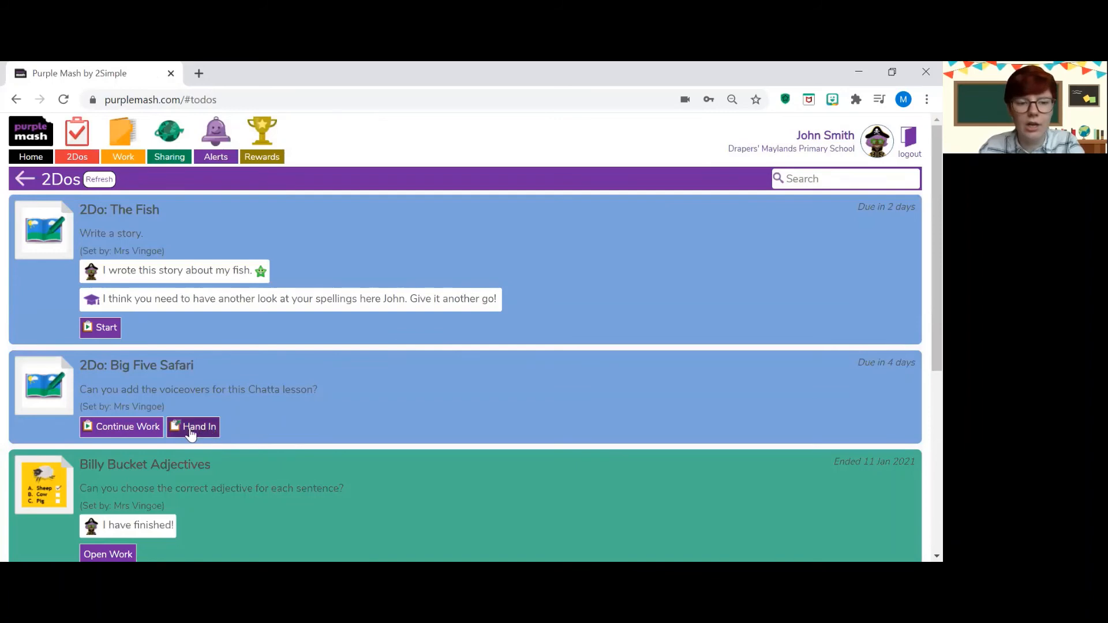
Hand in Big Five Safari without a note and check it among the completed 2Dos.
{"action": "left_click", "coordinate": [190, 430]}
{"action": "left_click", "coordinate": [393, 315]}
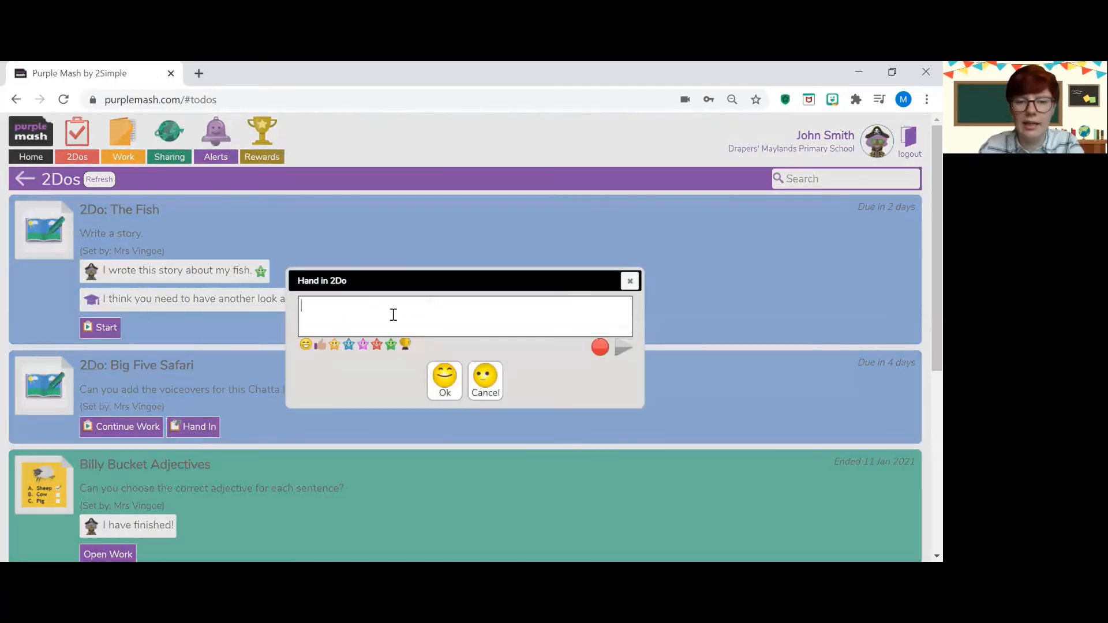
{"action": "left_click", "coordinate": [445, 391]}
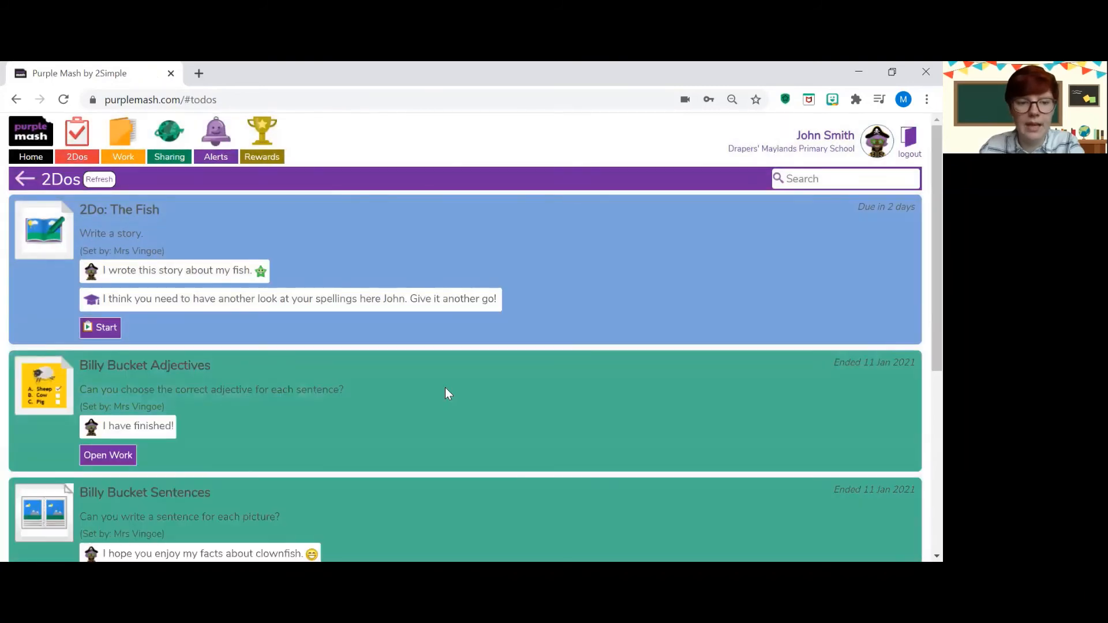
{"action": "scroll", "coordinate": [410, 388], "scroll_direction": "down", "scroll_amount": 5}
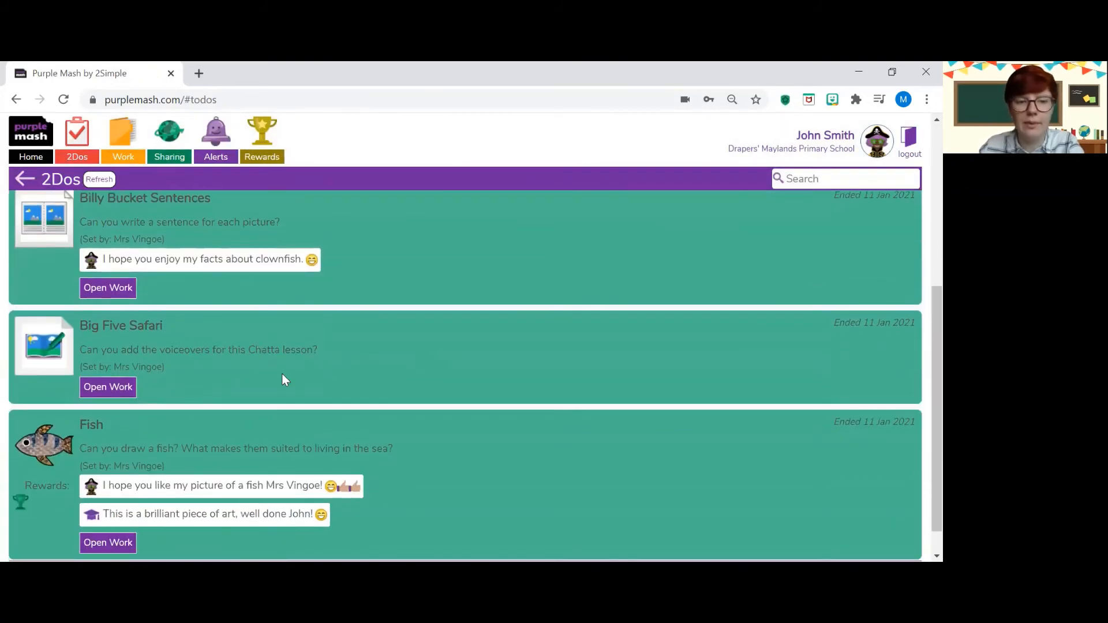
{"action": "scroll", "coordinate": [283, 380], "scroll_direction": "up", "scroll_amount": 5}
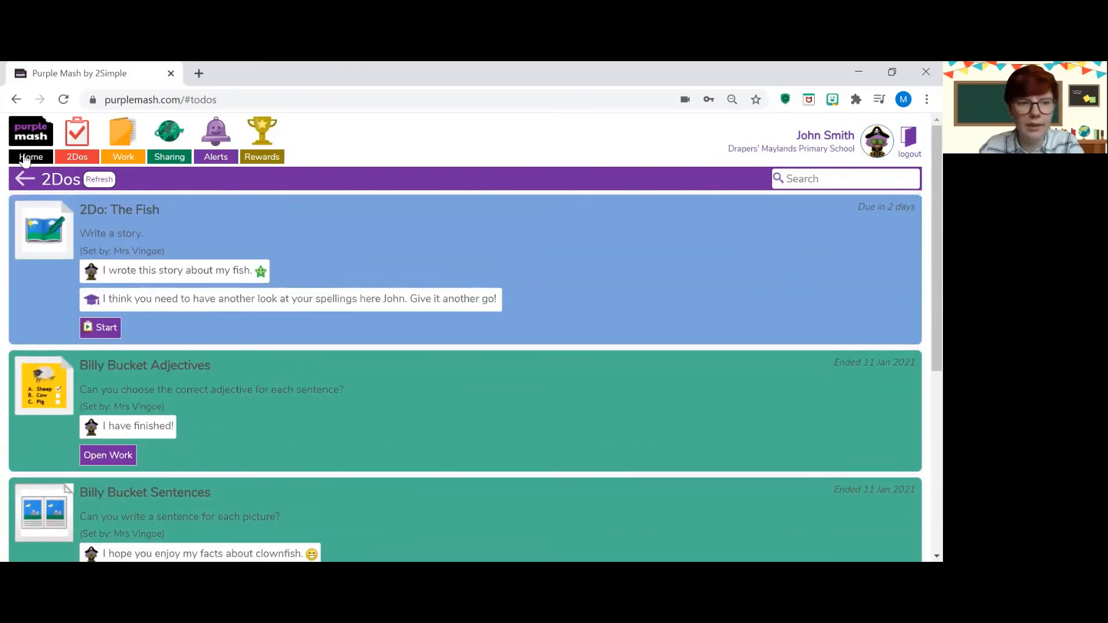
Return to the home page, open 2Email from the tools, and start composing a new email.
{"action": "left_click", "coordinate": [24, 159]}
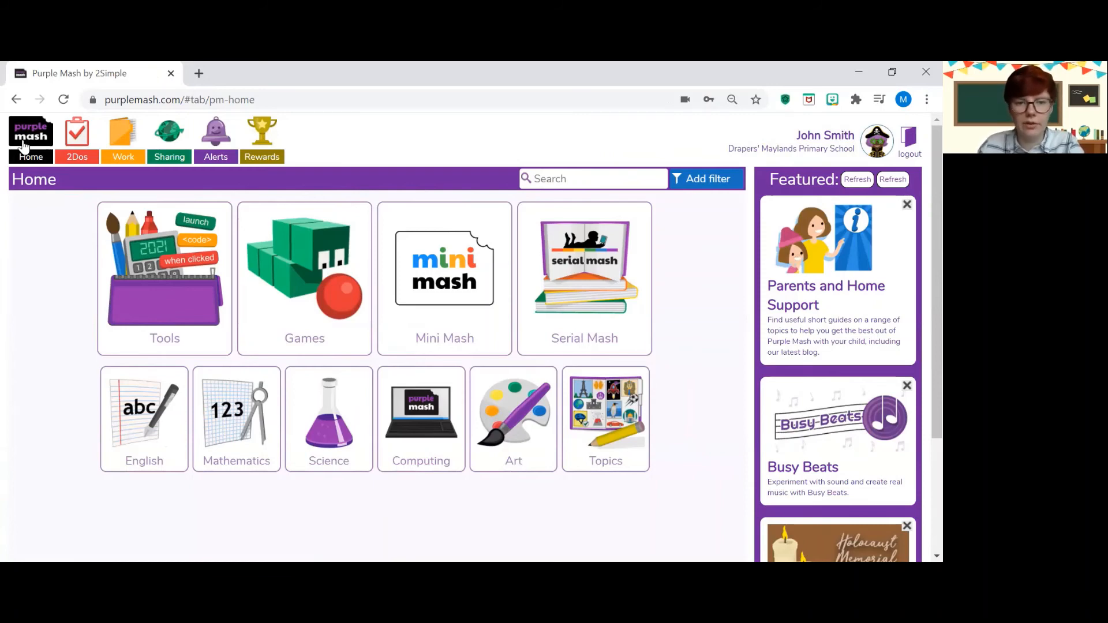
{"action": "left_click", "coordinate": [143, 277]}
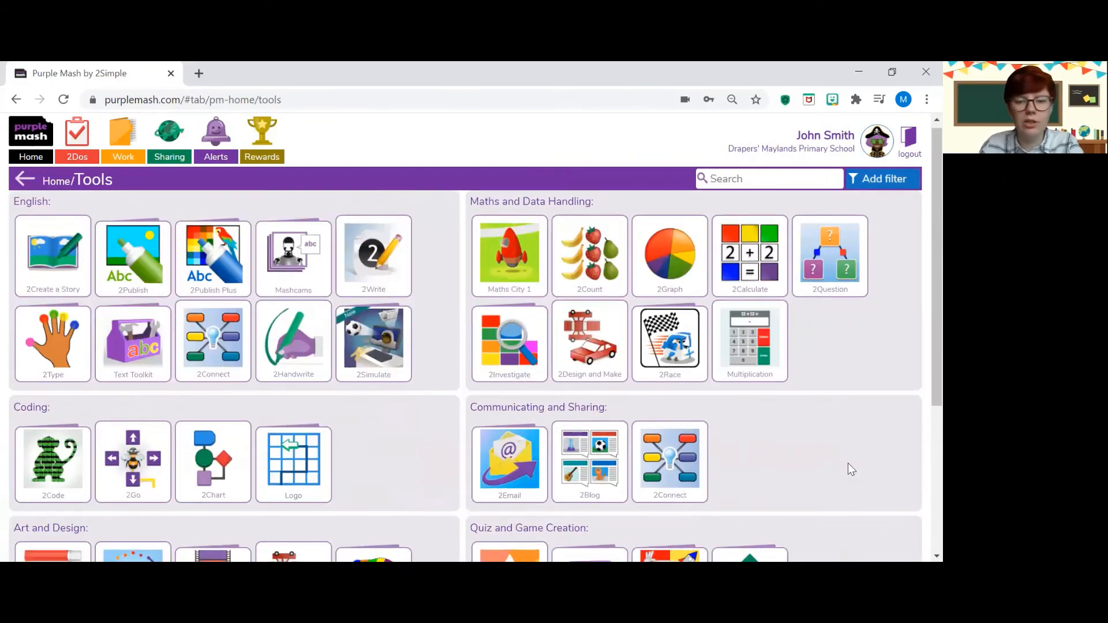
{"action": "scroll", "coordinate": [847, 464], "scroll_direction": "down", "scroll_amount": 1}
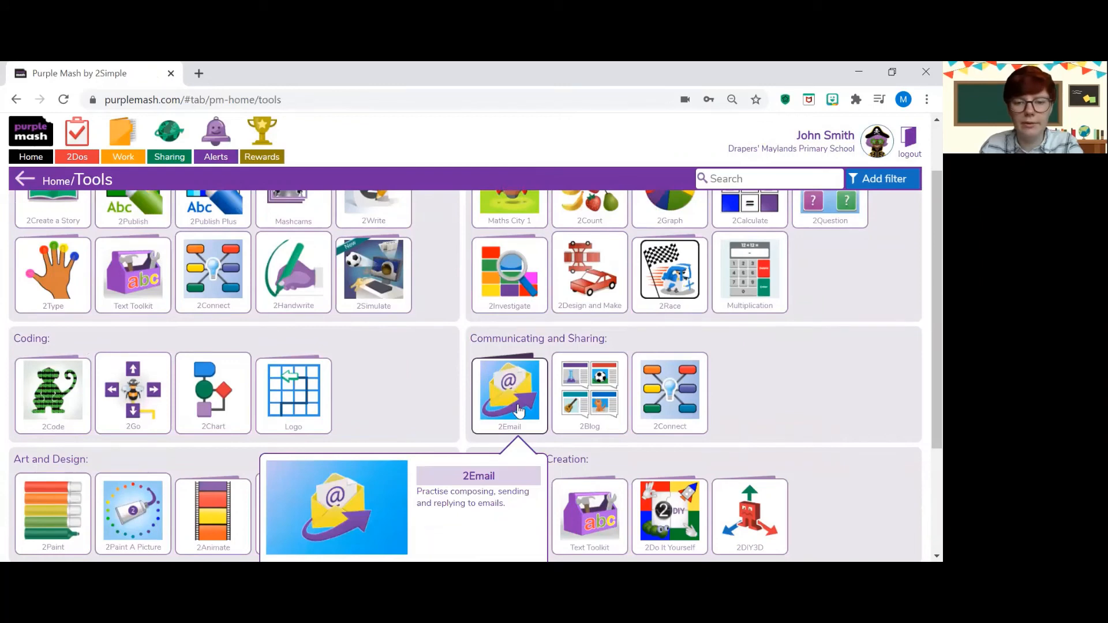
{"action": "left_click", "coordinate": [518, 407]}
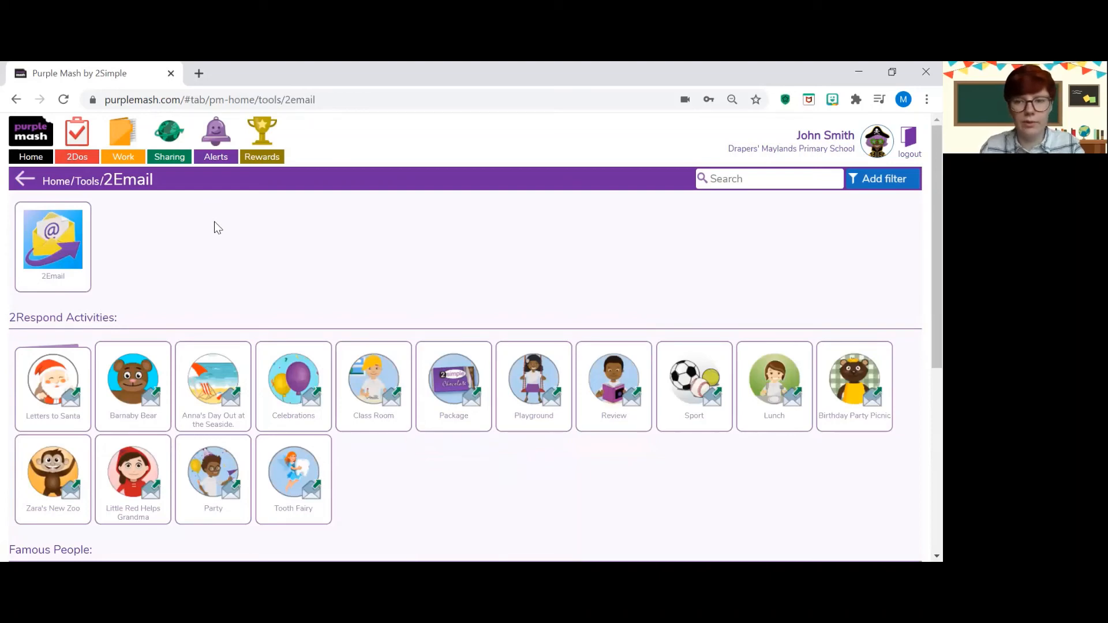
{"action": "left_click", "coordinate": [56, 250]}
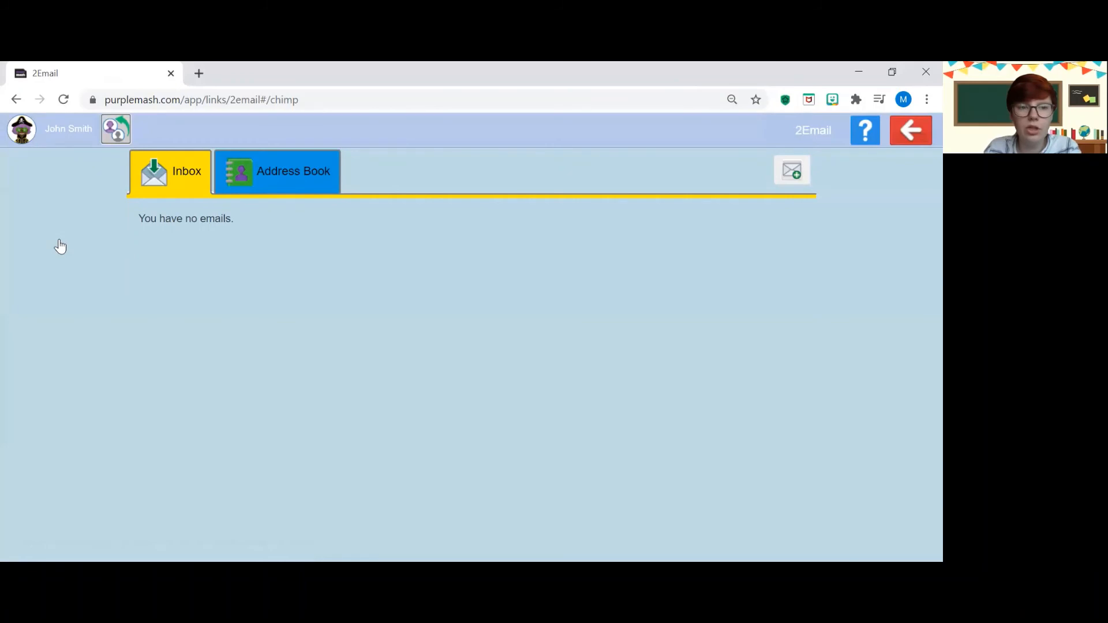
{"action": "left_click", "coordinate": [798, 175]}
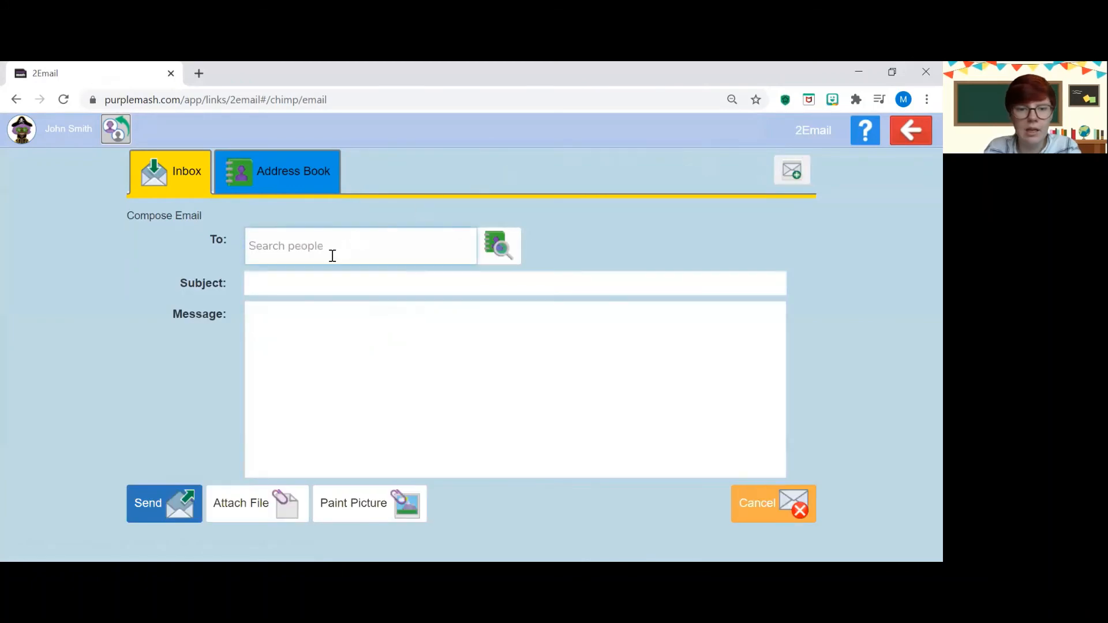
Try to find the teacher by searching for part of the surname as the email's recipient.
{"action": "left_click", "coordinate": [331, 251]}
{"action": "type", "text": "vin"}
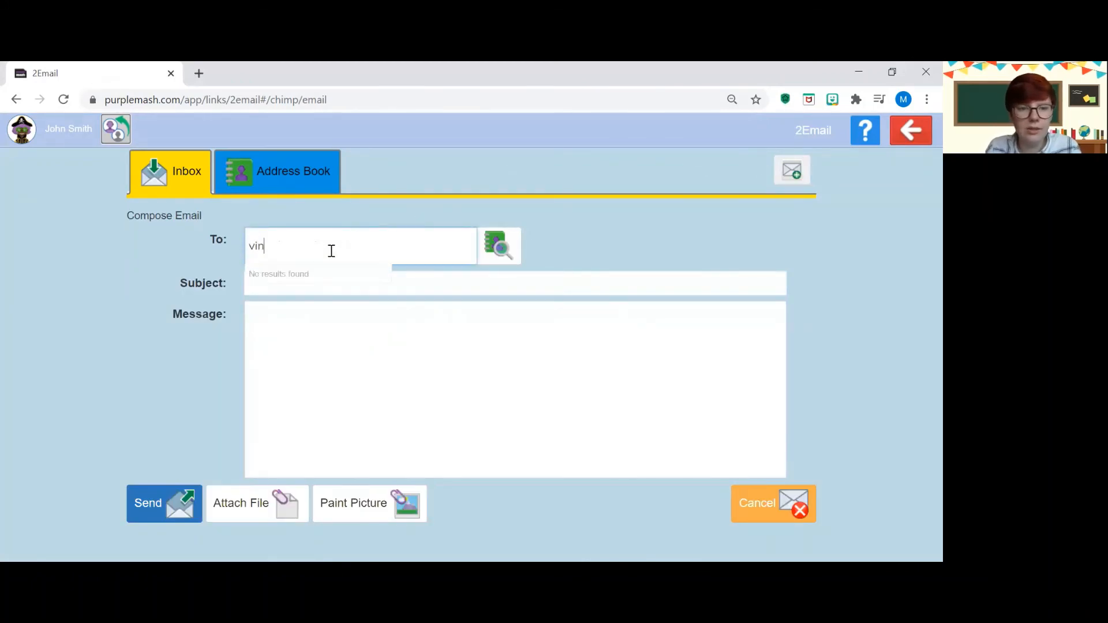
{"action": "type", "text": "g"}
{"action": "key", "text": "BackSpace"}
{"action": "key", "text": "BackSpace"}
{"action": "key", "text": "BackSpace"}
{"action": "key", "text": "BackSpace"}
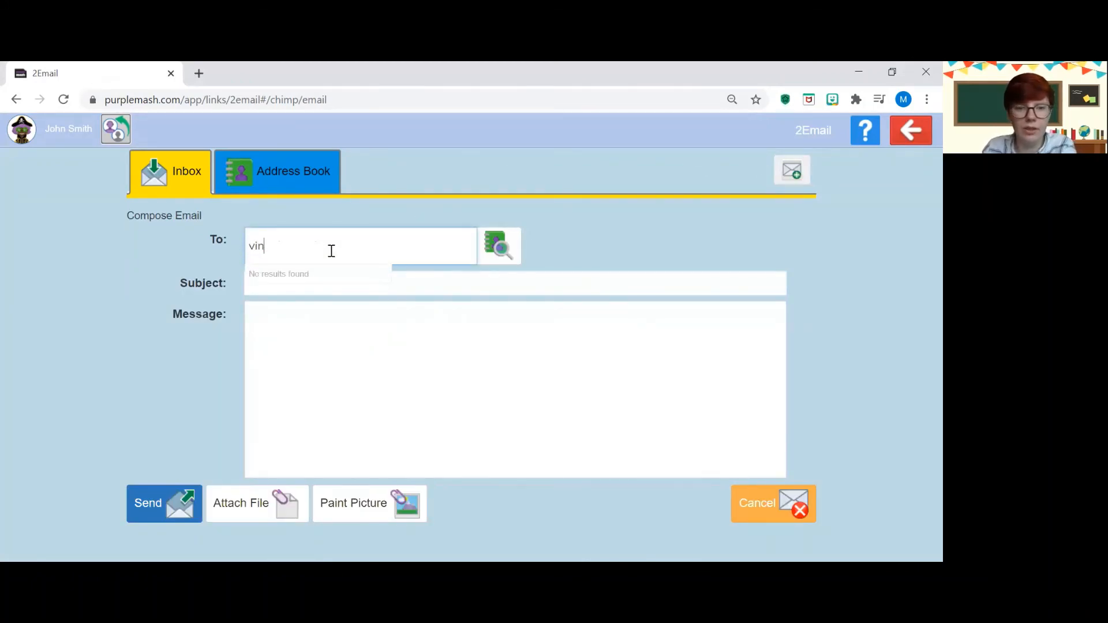
Pick the teacher from the address book as the email's recipient.
{"action": "left_click", "coordinate": [494, 248]}
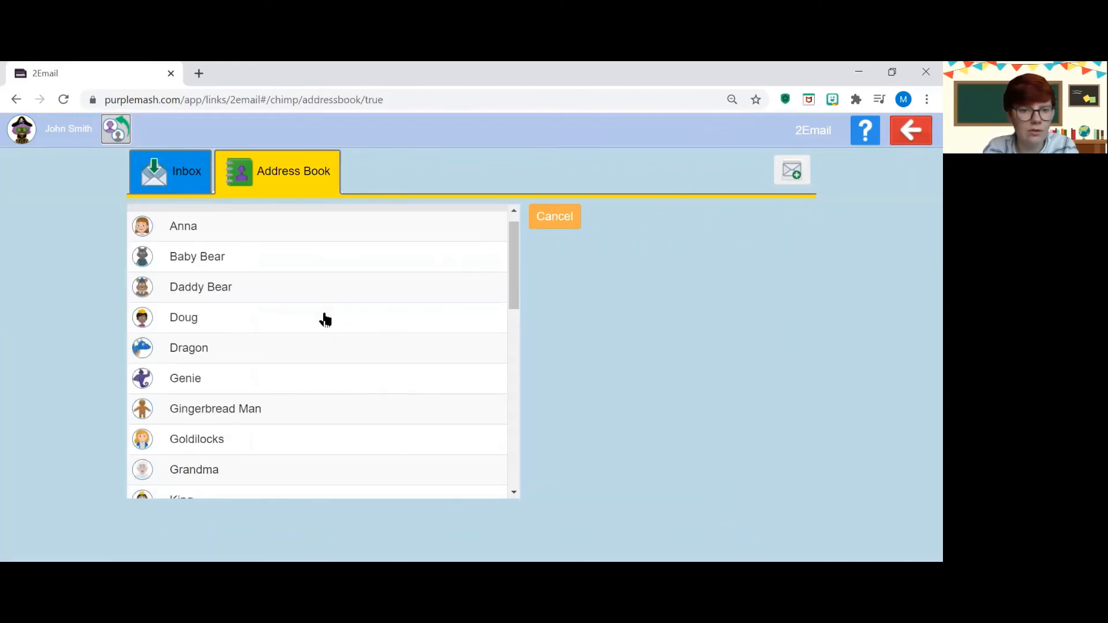
{"action": "scroll", "coordinate": [322, 319], "scroll_direction": "down", "scroll_amount": 10}
{"action": "scroll", "coordinate": [321, 319], "scroll_direction": "up", "scroll_amount": 2}
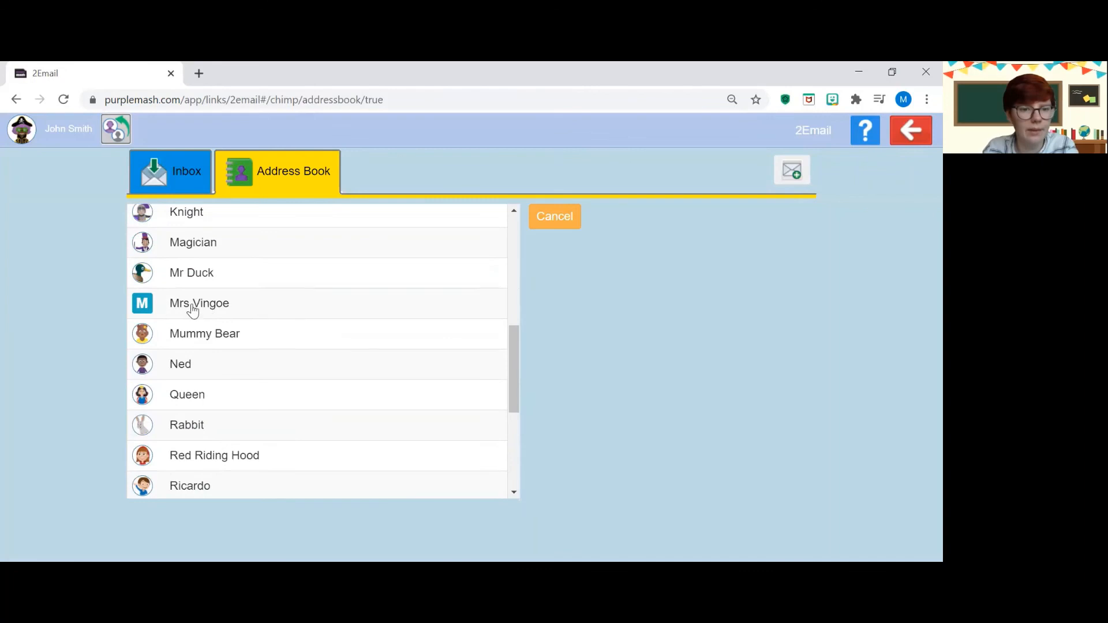
{"action": "left_click", "coordinate": [193, 311]}
Browse the available contacts in the address book and select the teacher again.
{"action": "left_click", "coordinate": [495, 244]}
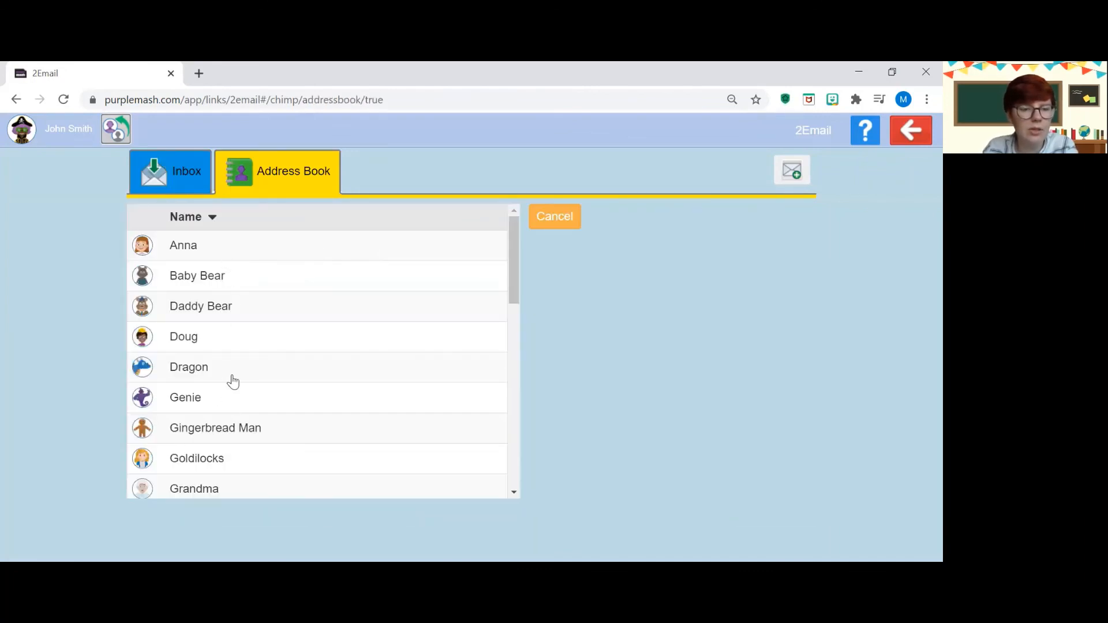
{"action": "scroll", "coordinate": [230, 402], "scroll_direction": "down", "scroll_amount": 1}
{"action": "scroll", "coordinate": [230, 402], "scroll_direction": "down", "scroll_amount": 4}
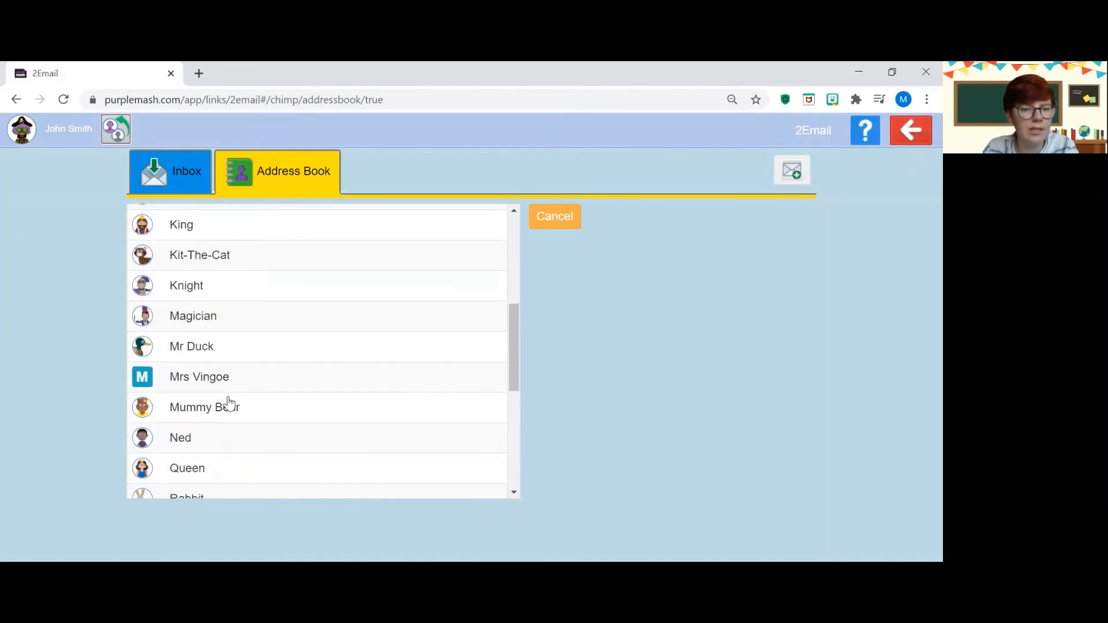
{"action": "scroll", "coordinate": [229, 403], "scroll_direction": "down", "scroll_amount": 1}
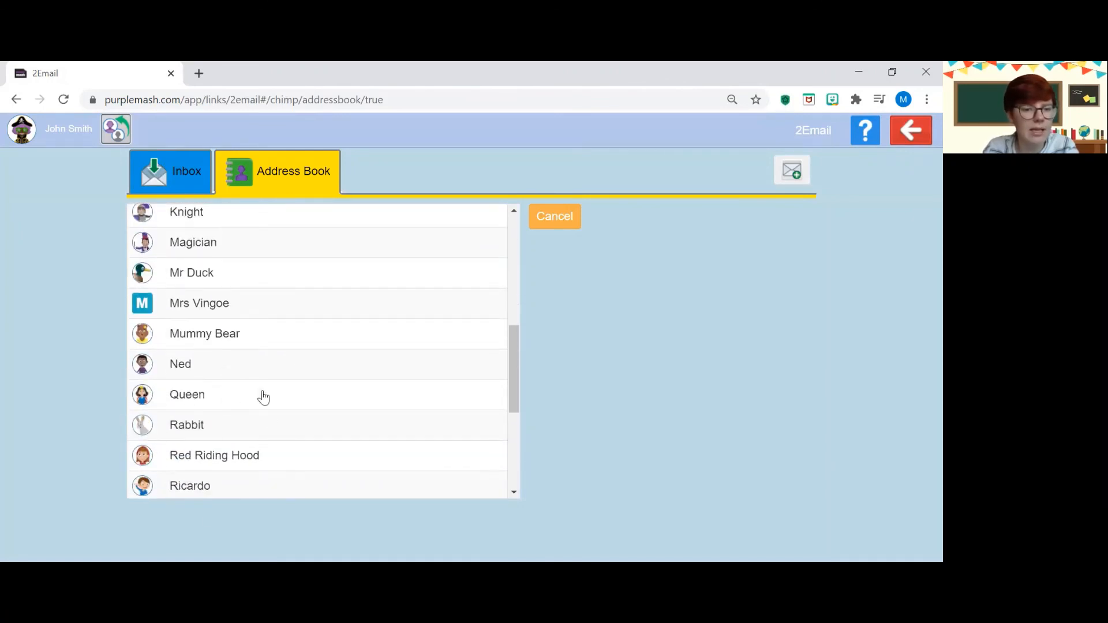
{"action": "scroll", "coordinate": [210, 433], "scroll_direction": "down", "scroll_amount": 2}
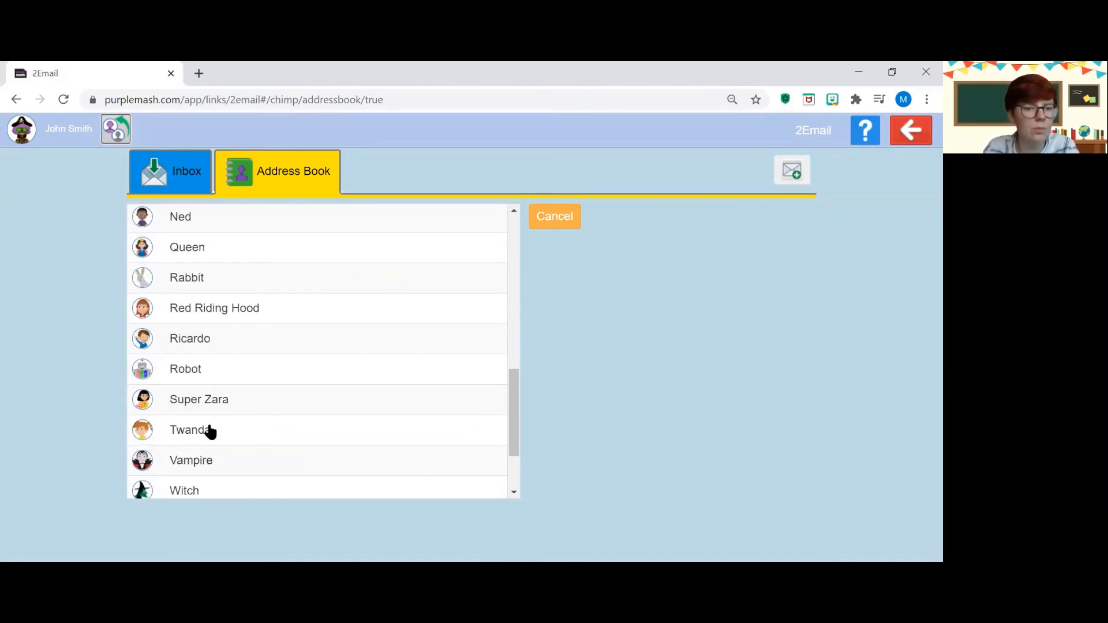
{"action": "scroll", "coordinate": [209, 427], "scroll_direction": "up", "scroll_amount": 2}
{"action": "left_click", "coordinate": [211, 307]}
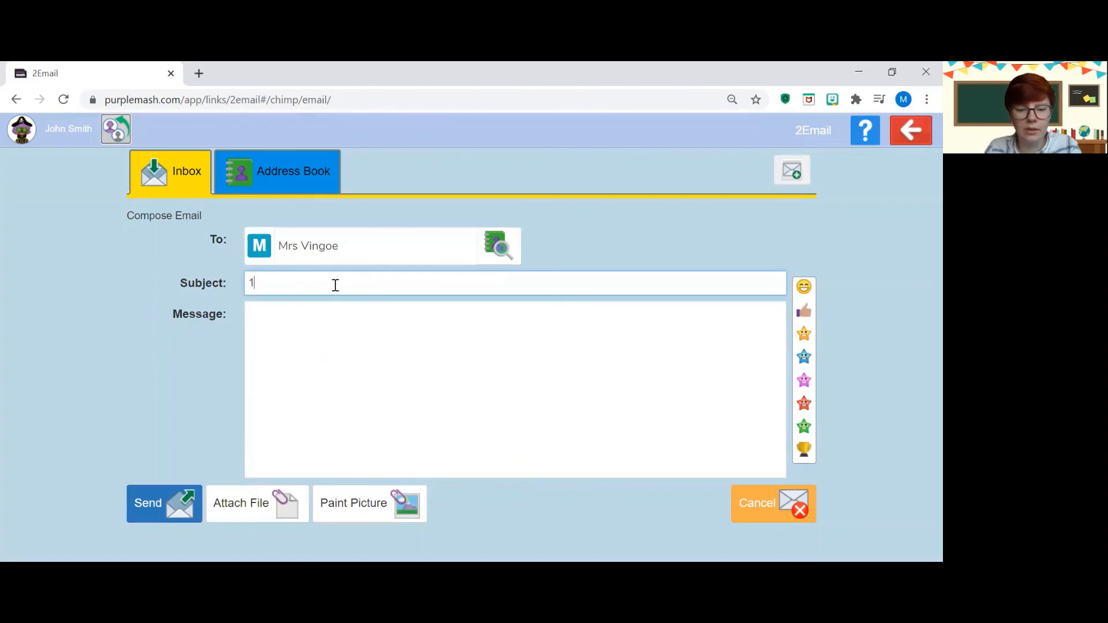
Set the email's subject to "11th January Handwriting" and leave the cursor in the empty message body.
{"action": "type", "text": "11th January H"}
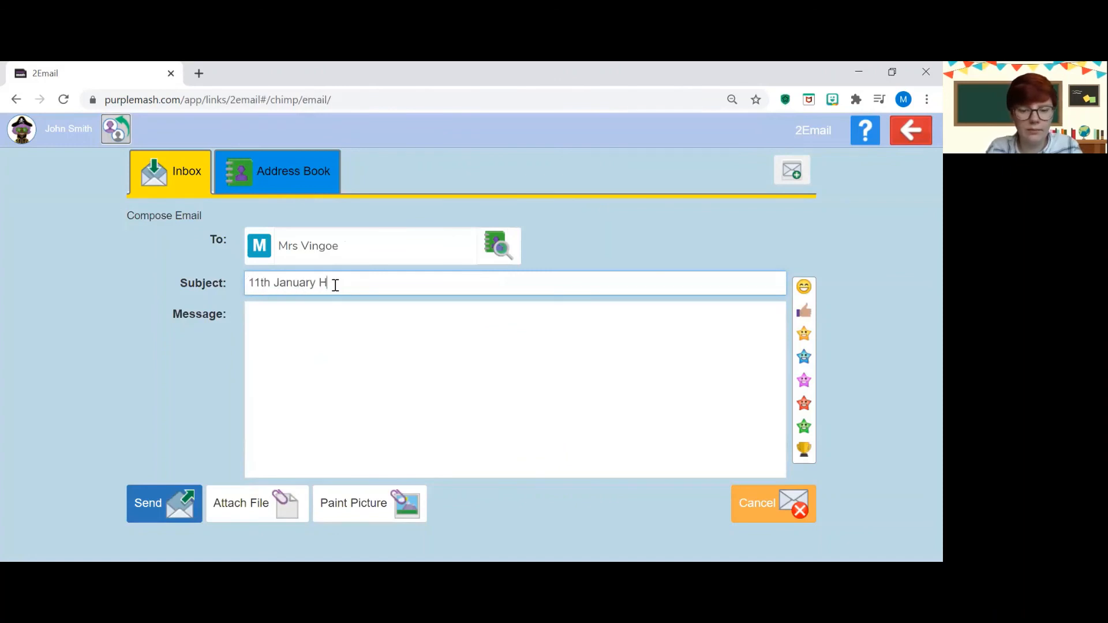
{"action": "type", "text": "andwriting"}
{"action": "left_click", "coordinate": [353, 351]}
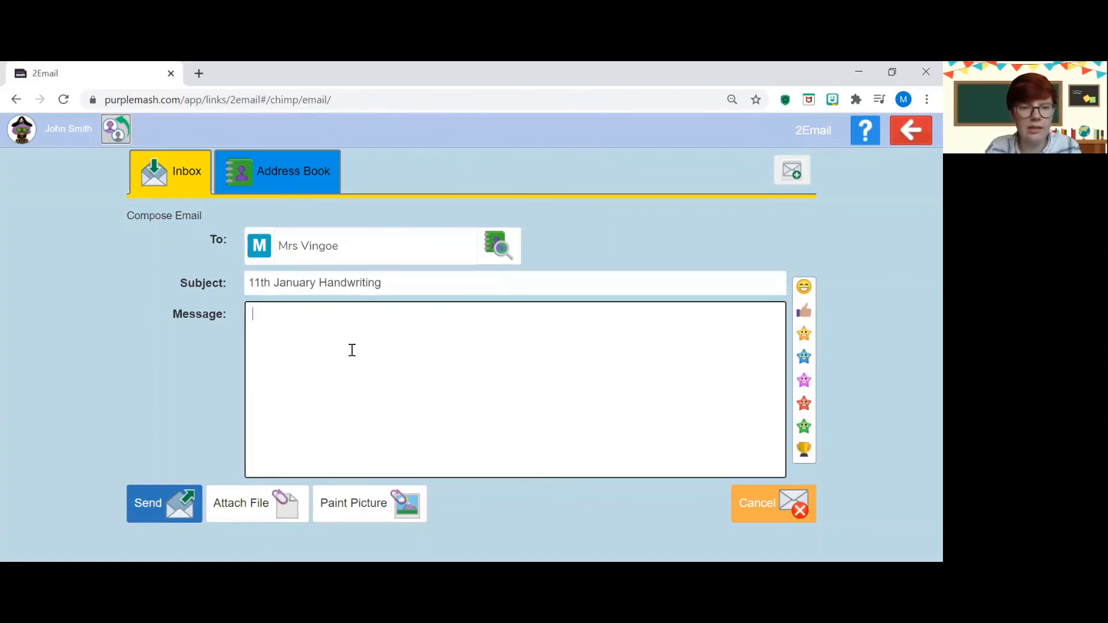
Attach the file "2021-01-07 Big Five Safari" from the Done 2dos folder to the email.
{"action": "left_click", "coordinate": [234, 512]}
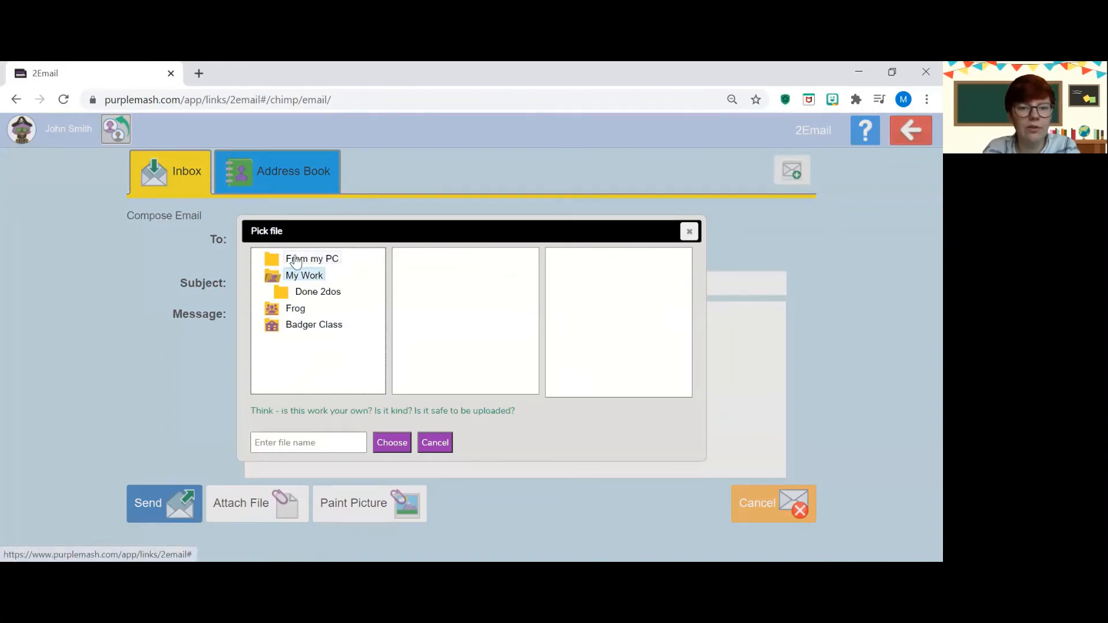
{"action": "left_click", "coordinate": [313, 294]}
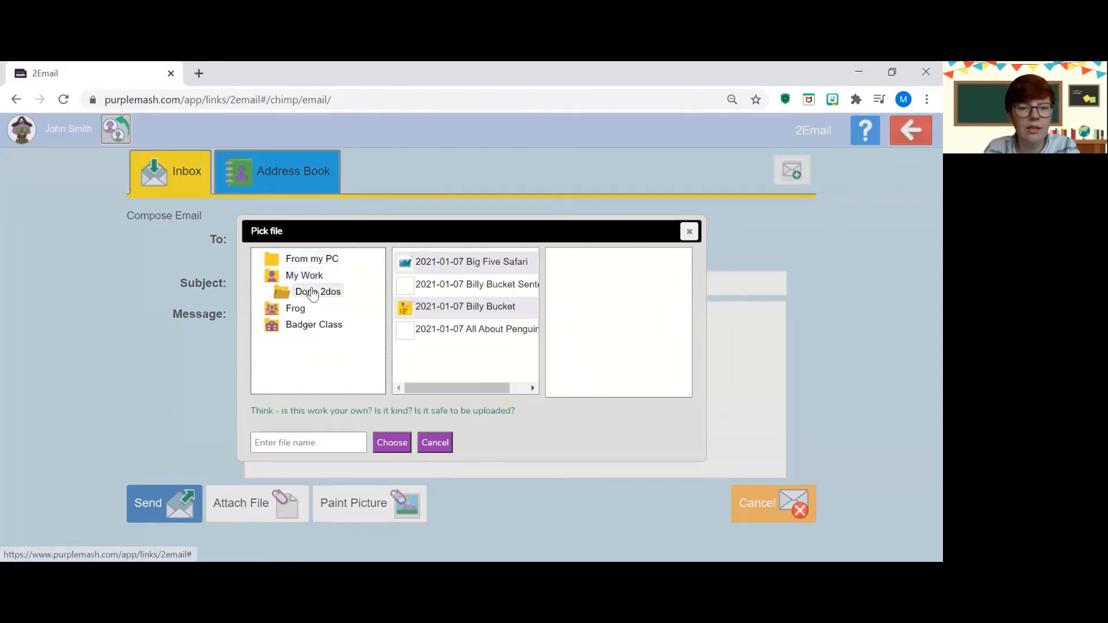
{"action": "left_click", "coordinate": [508, 263]}
{"action": "left_click", "coordinate": [397, 441]}
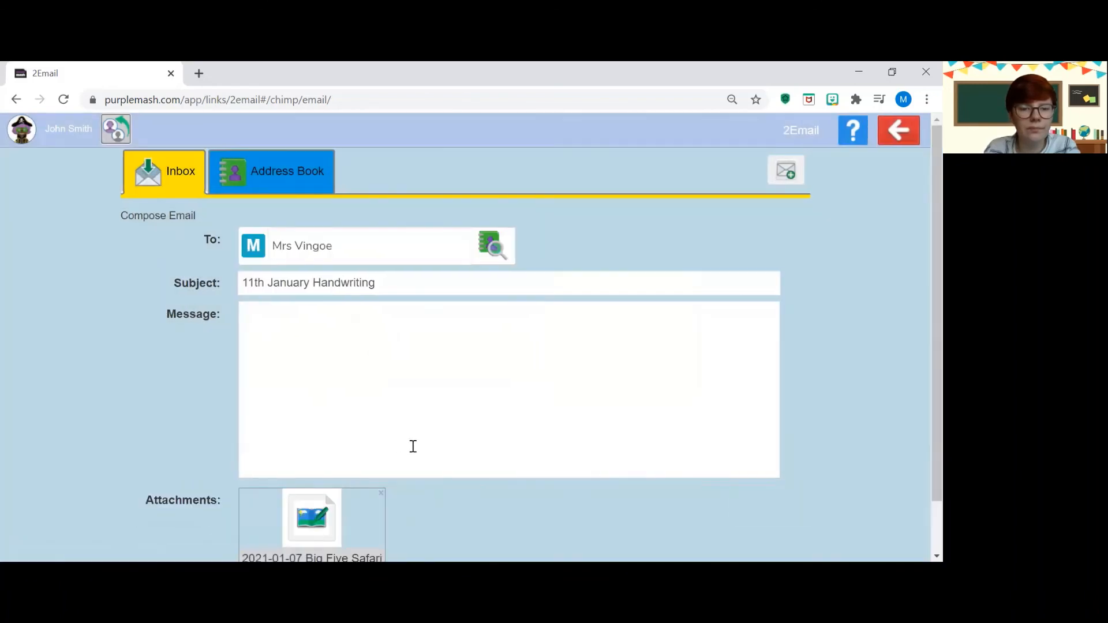
Review the email's attachment and details, then send it to the teacher.
{"action": "scroll", "coordinate": [275, 509], "scroll_direction": "down", "scroll_amount": 1}
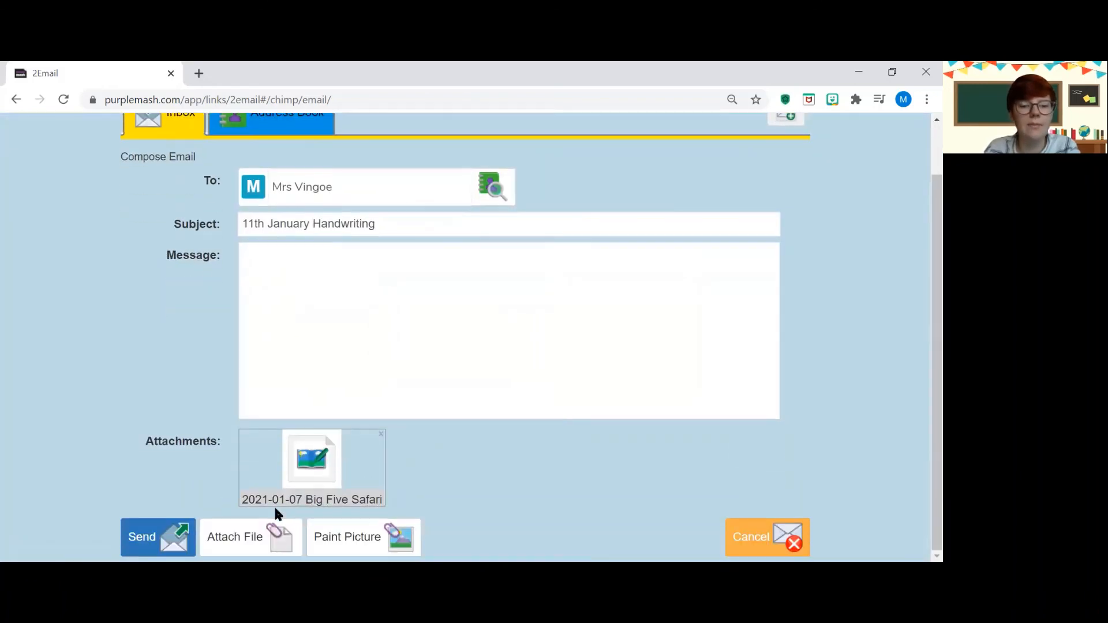
{"action": "scroll", "coordinate": [698, 493], "scroll_direction": "up", "scroll_amount": 1}
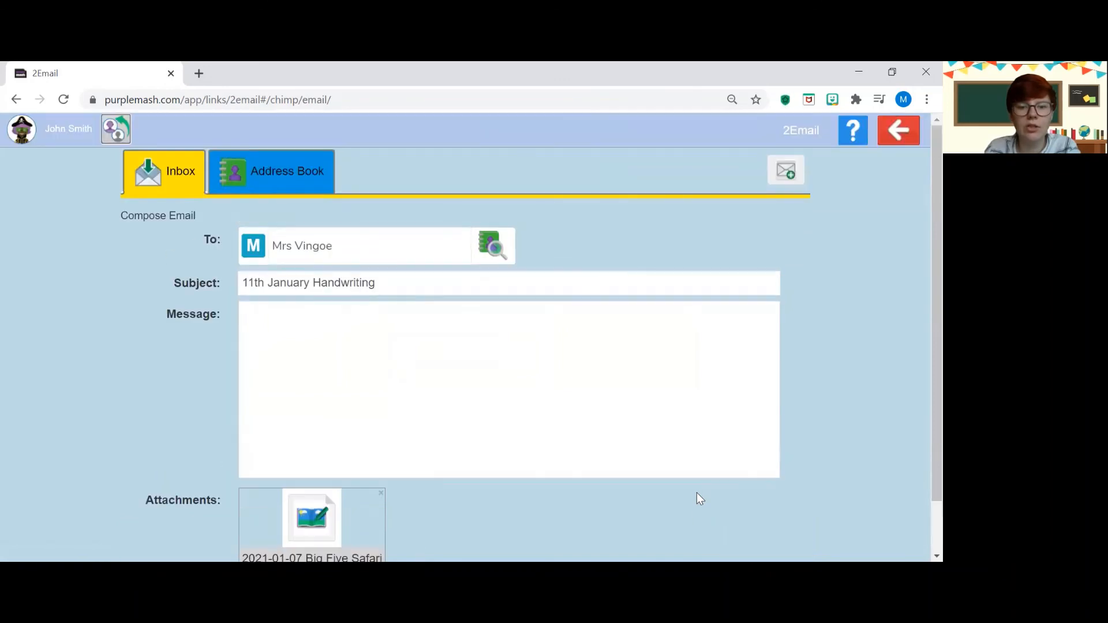
{"action": "scroll", "coordinate": [697, 493], "scroll_direction": "down", "scroll_amount": 1}
{"action": "left_click", "coordinate": [142, 537]}
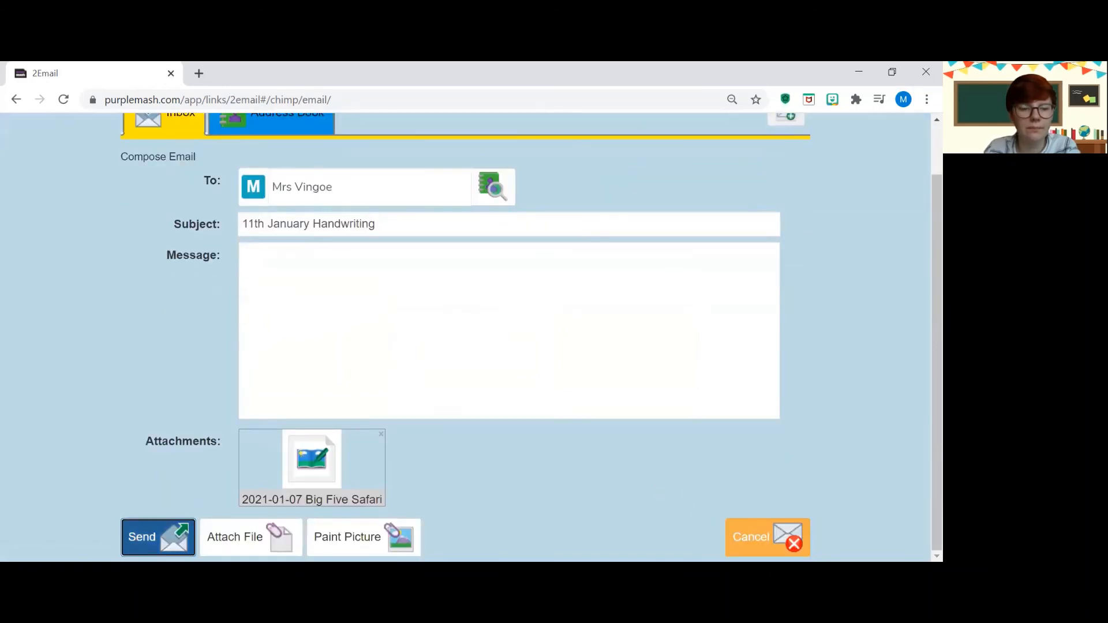